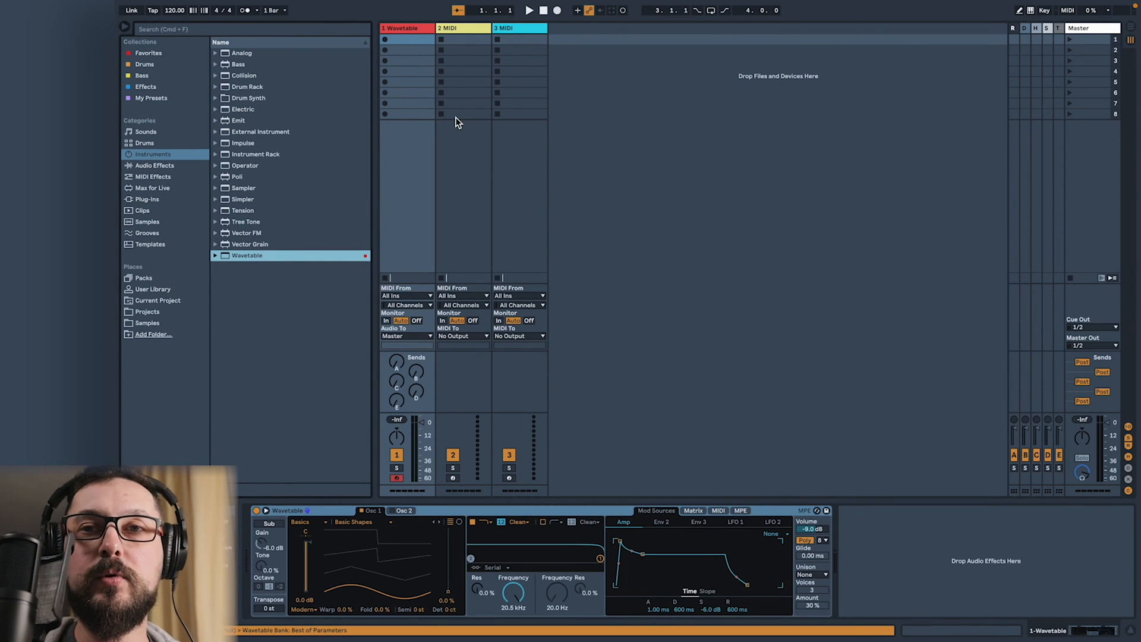
# Step: Load the Bitten Filter wavetable from the Complex category into oscillator 1
pyautogui.click(306, 522)
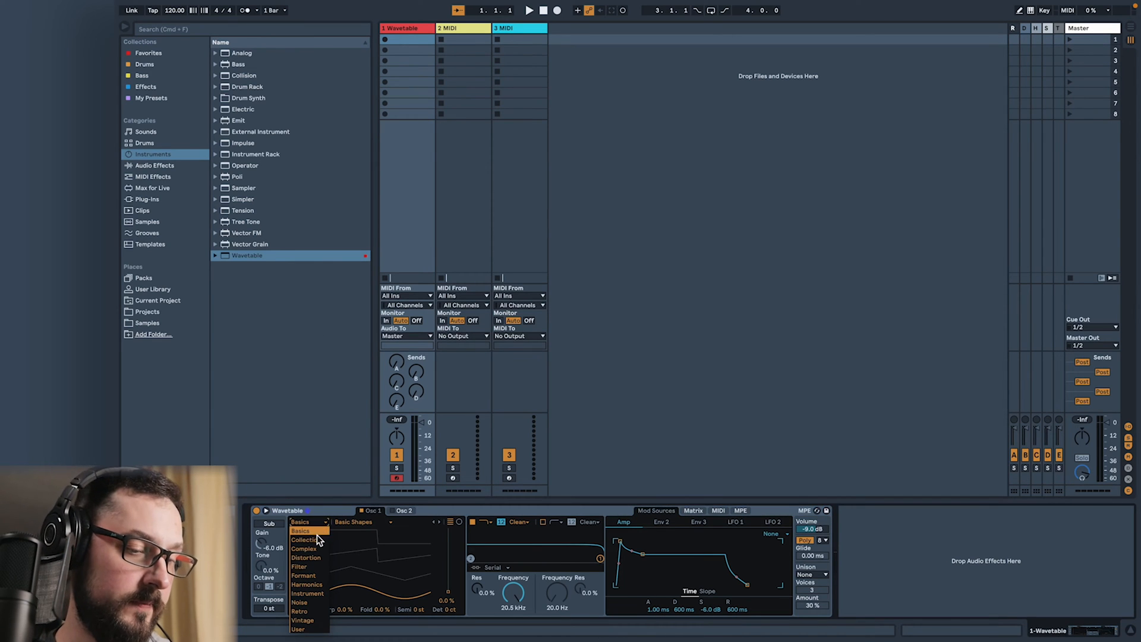
pyautogui.click(321, 548)
pyautogui.click(379, 526)
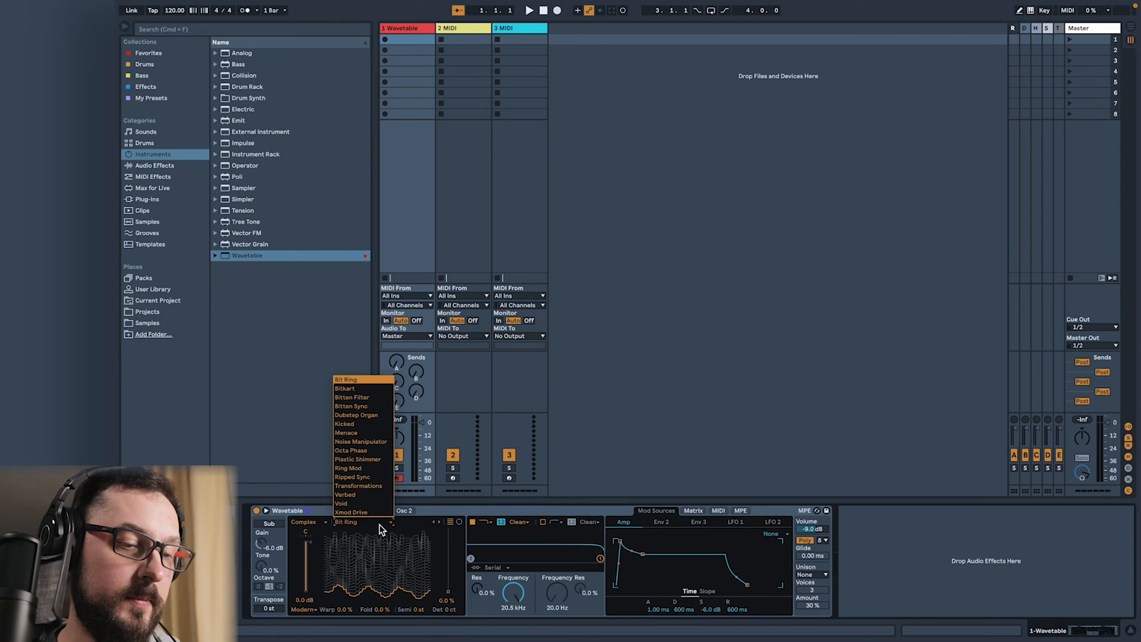
pyautogui.click(379, 397)
pyautogui.moveTo(727, 638)
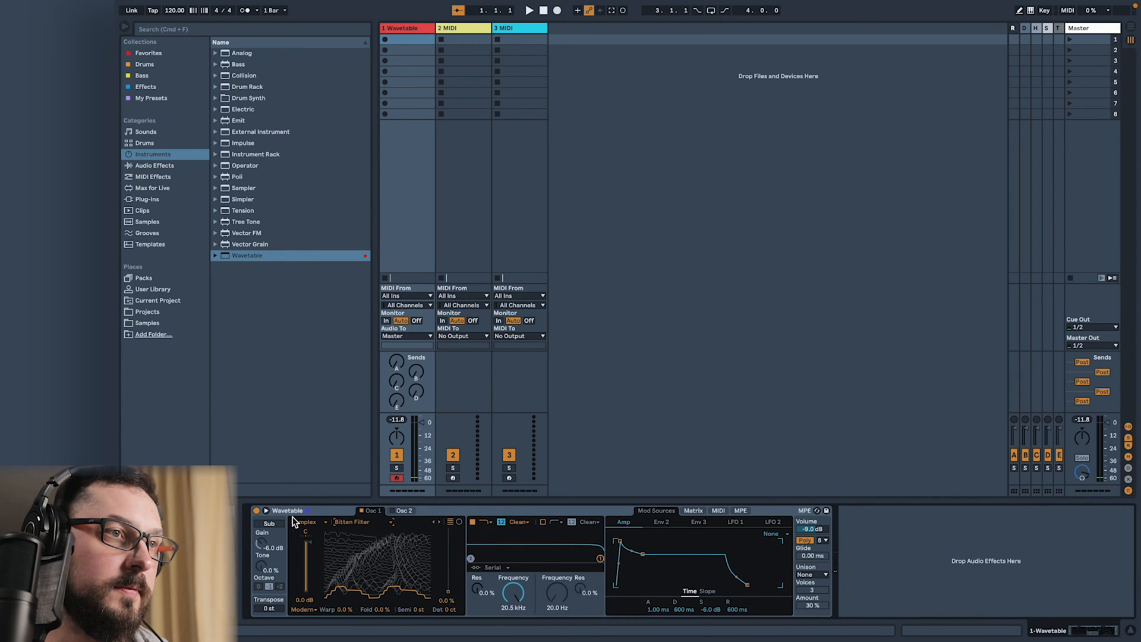
# Step: Expand Wavetable's modulation view and shape the Amp envelope to about 5.78 s attack, 822 ms decay, -6.4 dB sustain and 3.22 s release
pyautogui.click(267, 510)
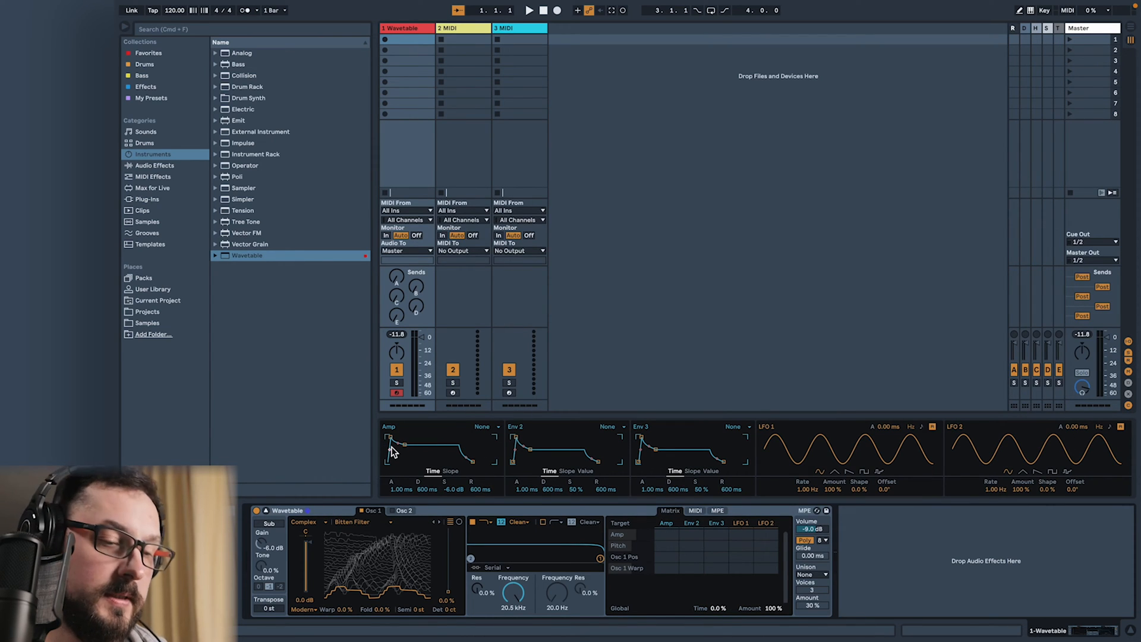
pyautogui.moveTo(390, 438); pyautogui.dragTo(413, 438)
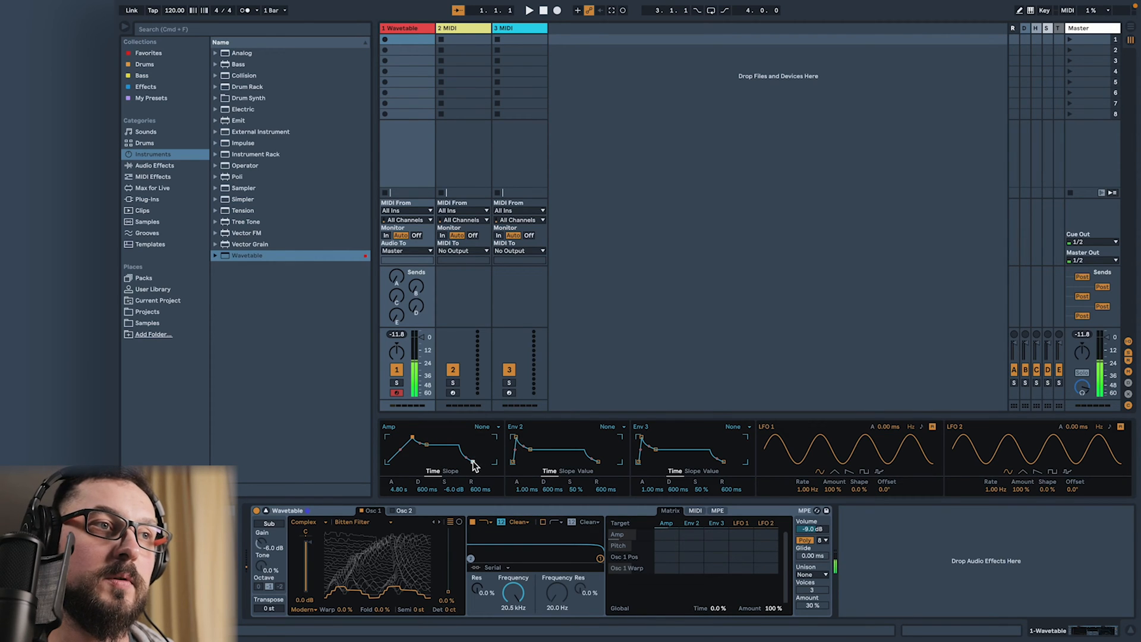
pyautogui.moveTo(474, 466); pyautogui.dragTo(484, 466)
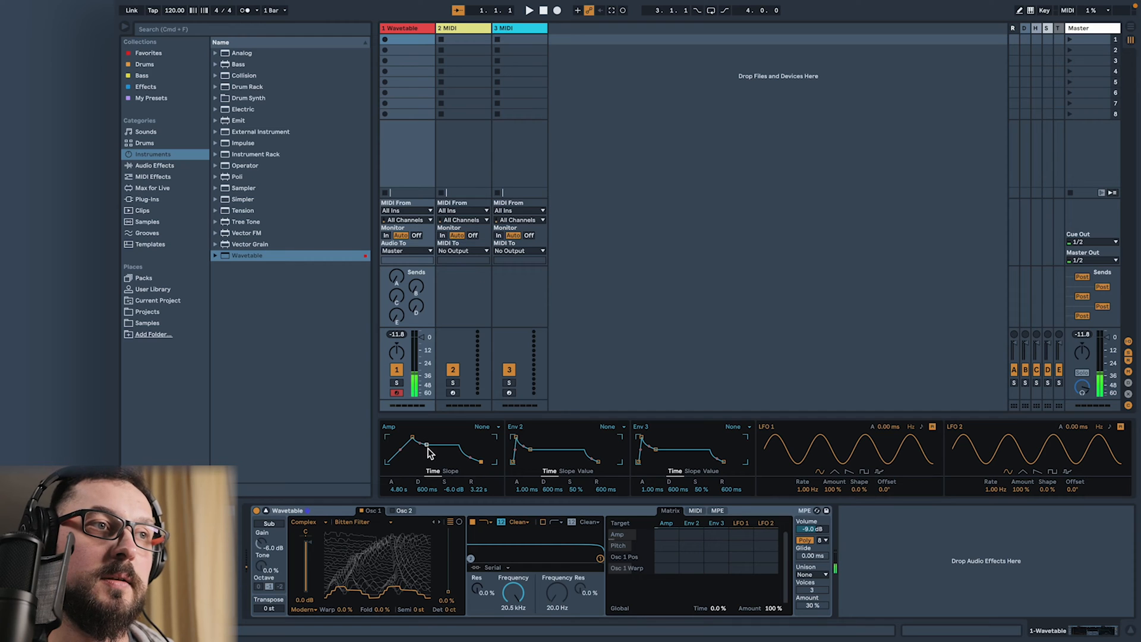
pyautogui.moveTo(415, 438); pyautogui.dragTo(432, 445)
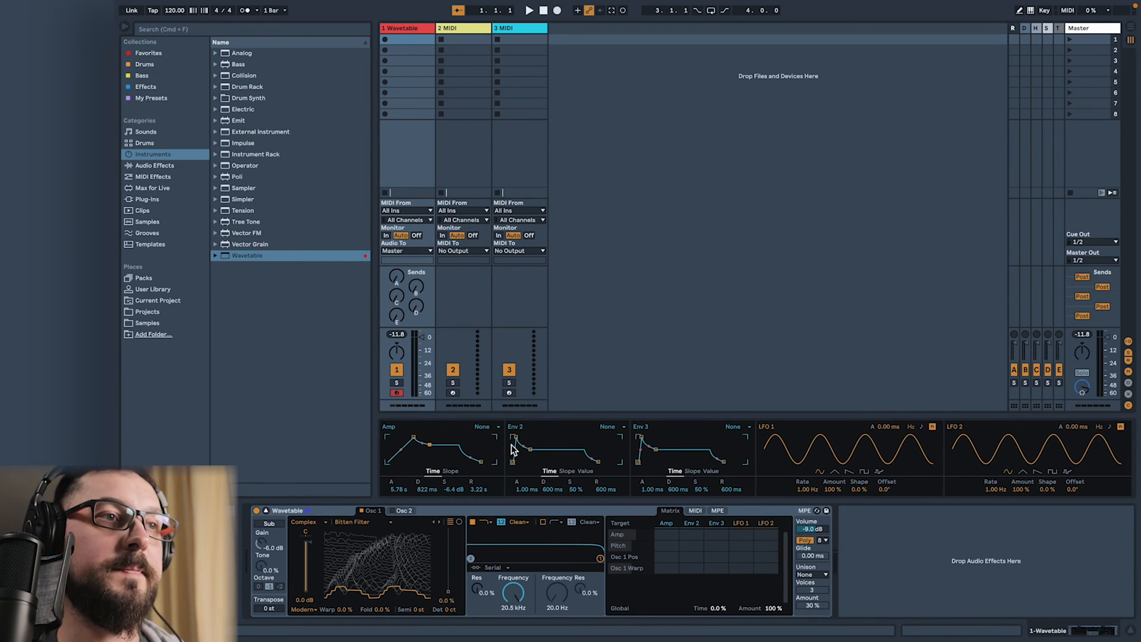
# Step: Shape Env 2 to 1.43 s attack, 5.28 s decay, 55% sustain, 2.32 s release; slow LFO 1 to 0.02 Hz and LFO 2 to 0.05 Hz
pyautogui.moveTo(515, 438); pyautogui.dragTo(530, 437)
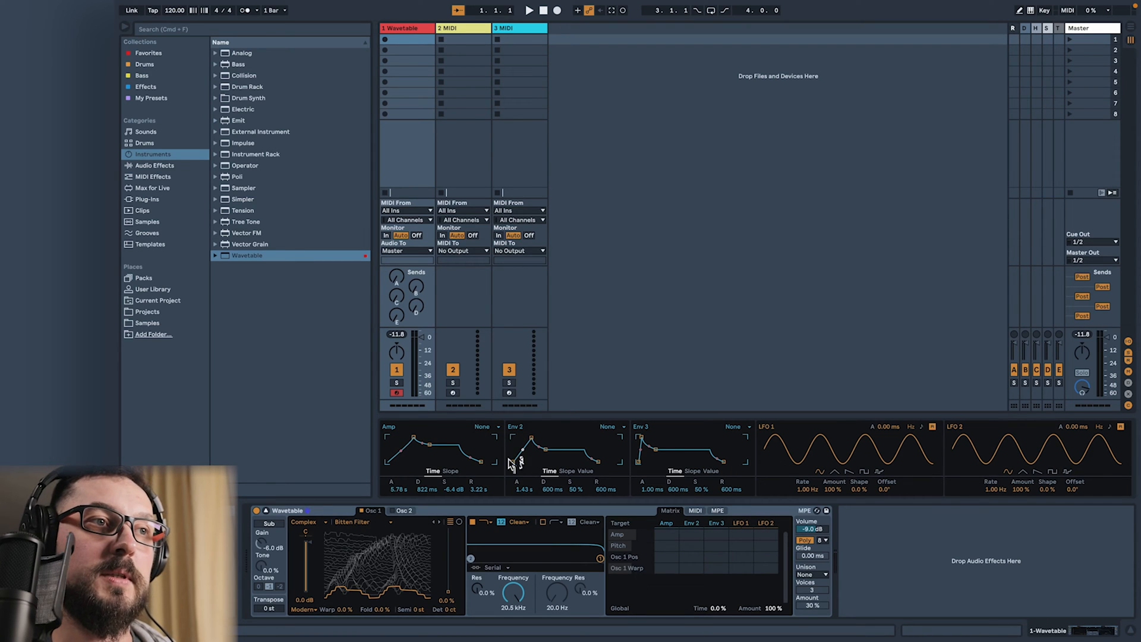
pyautogui.moveTo(522, 450); pyautogui.dragTo(603, 461)
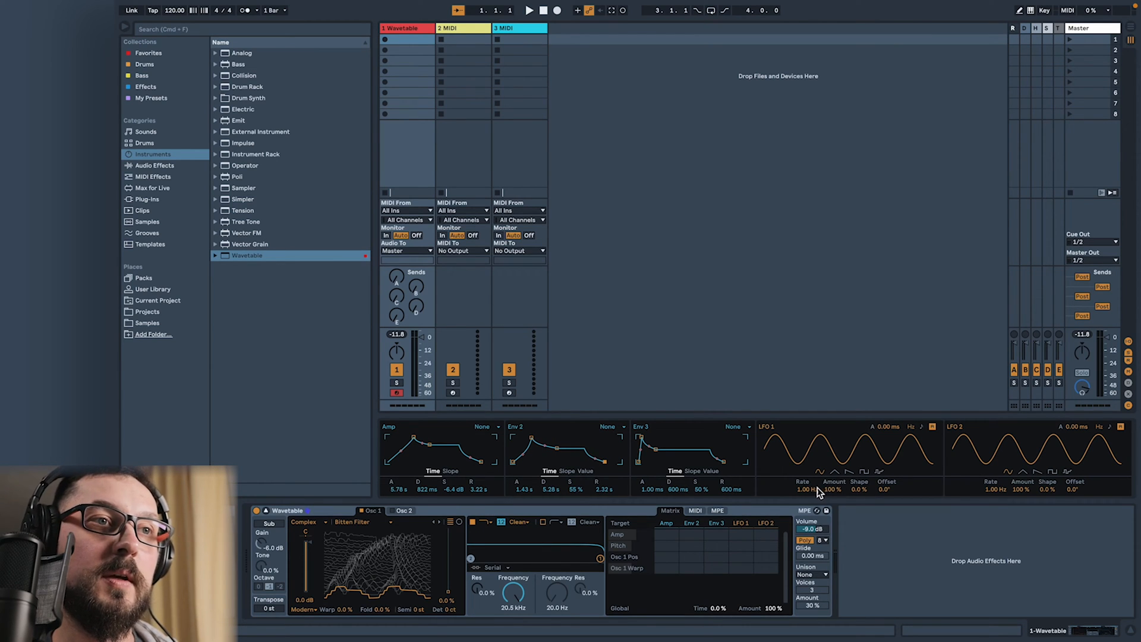
pyautogui.moveTo(809, 491); pyautogui.dragTo(809, 534)
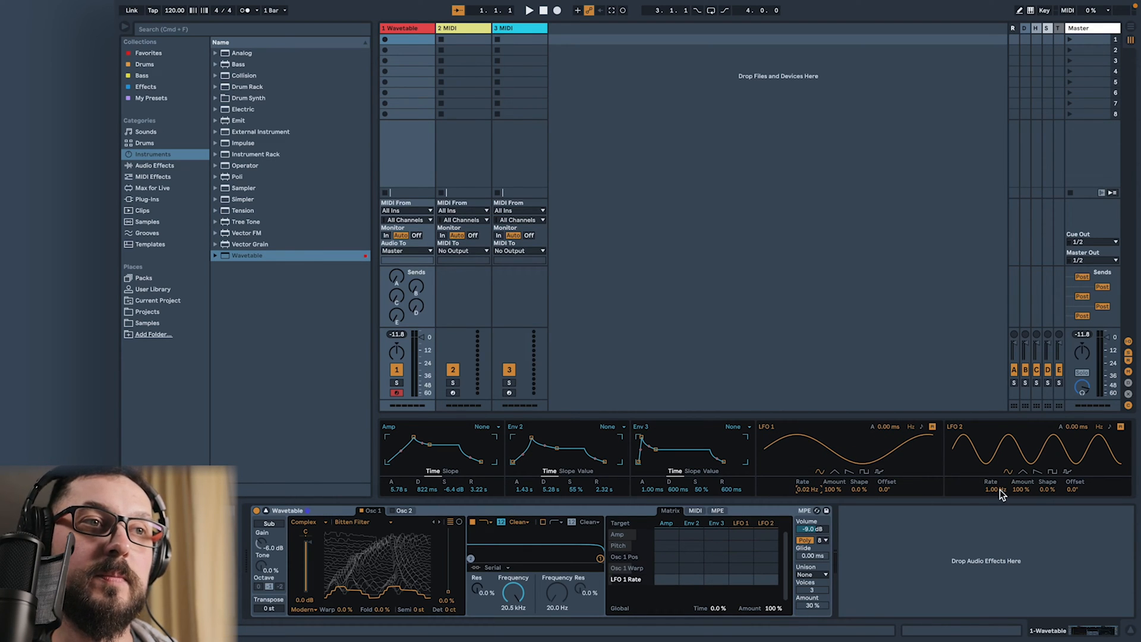
pyautogui.moveTo(999, 488)
pyautogui.mouseDown()
pyautogui.moveTo(1000, 534)
pyautogui.moveTo(1000, 493)
pyautogui.mouseUp()
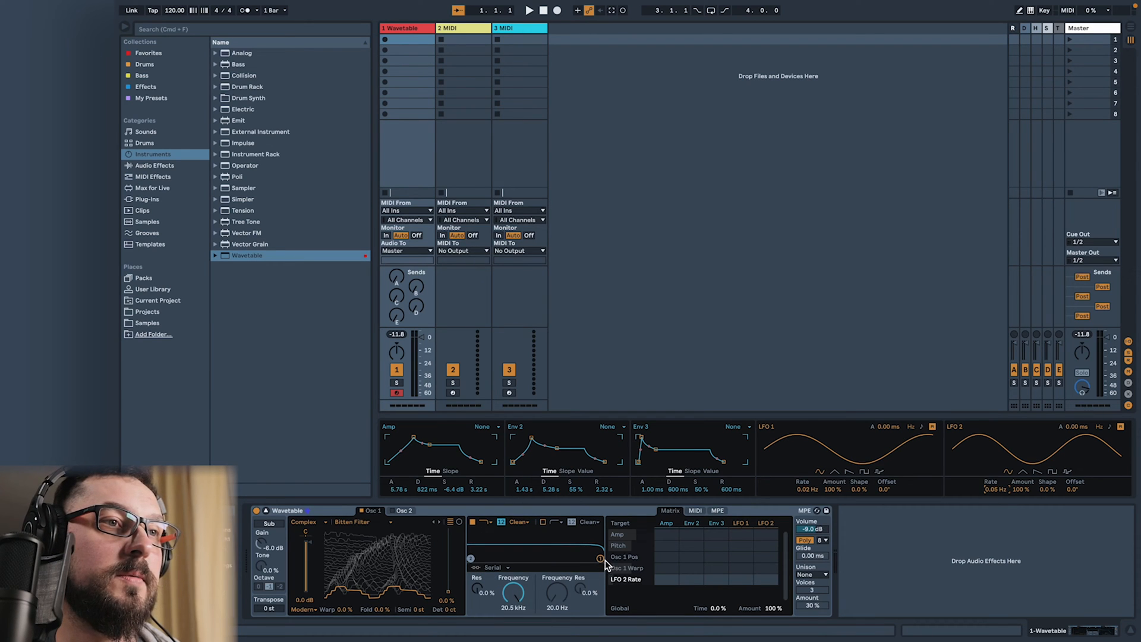
# Step: Set Filter 1 to 380 Hz with about 65% resonance and modulate its frequency from LFO 1 by 9.4
pyautogui.moveTo(600, 559); pyautogui.dragTo(535, 543)
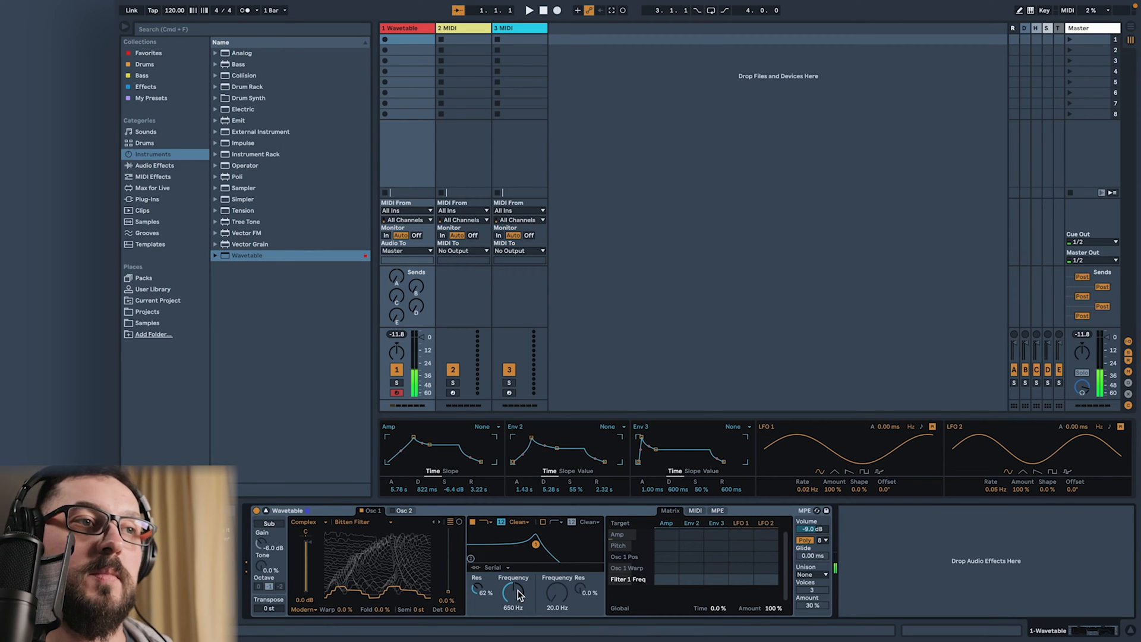
pyautogui.moveTo(535, 546); pyautogui.dragTo(535, 543)
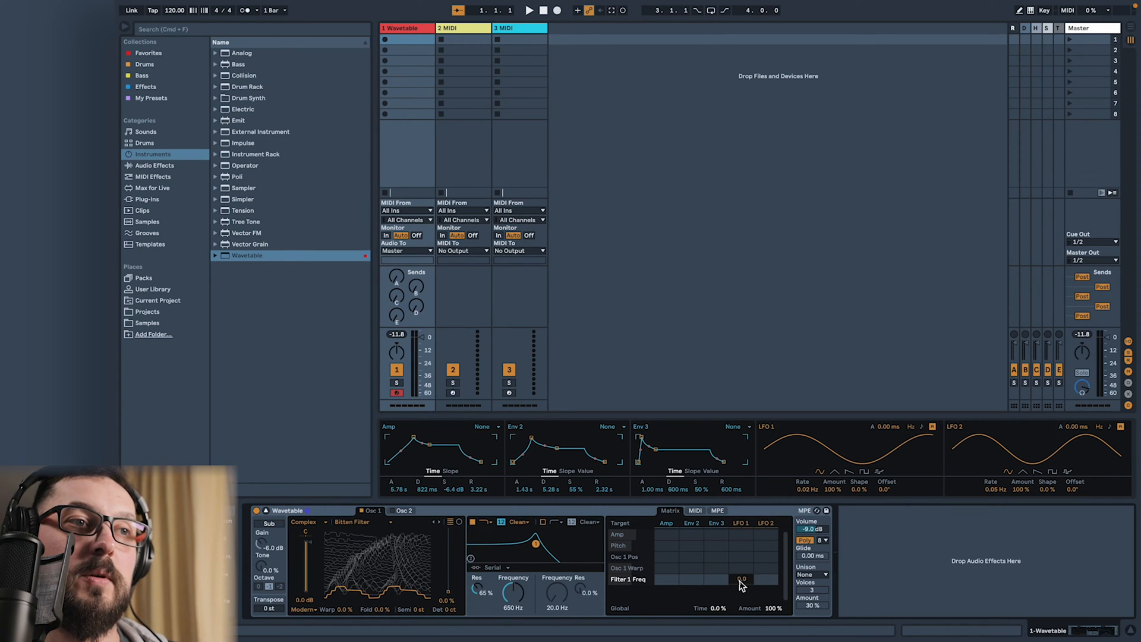
pyautogui.moveTo(741, 578); pyautogui.dragTo(741, 575)
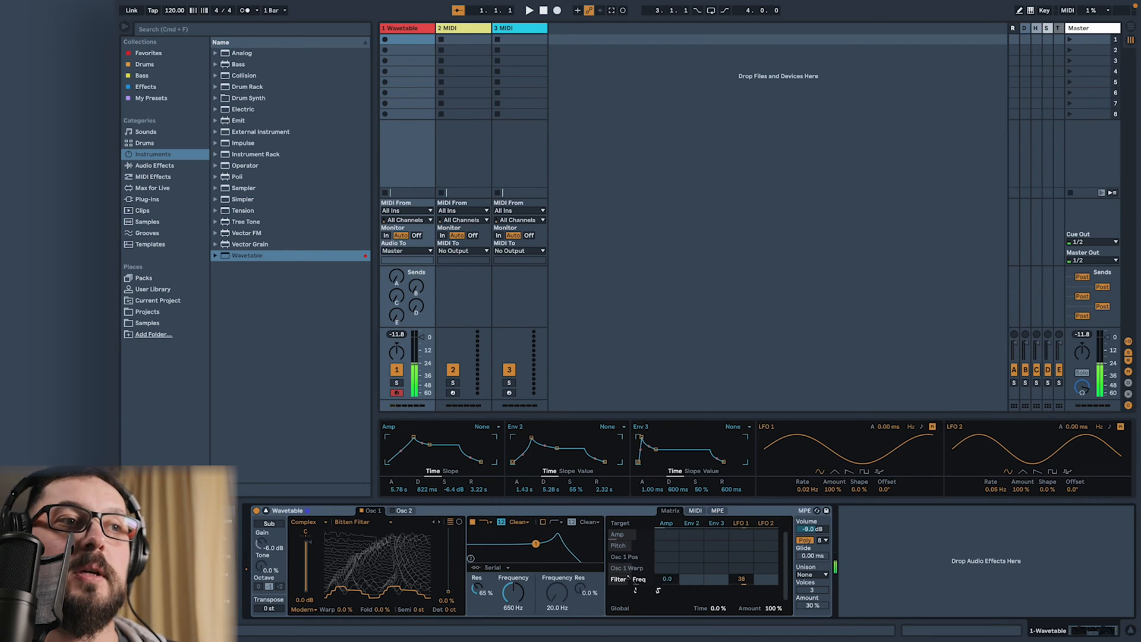
pyautogui.click(482, 591)
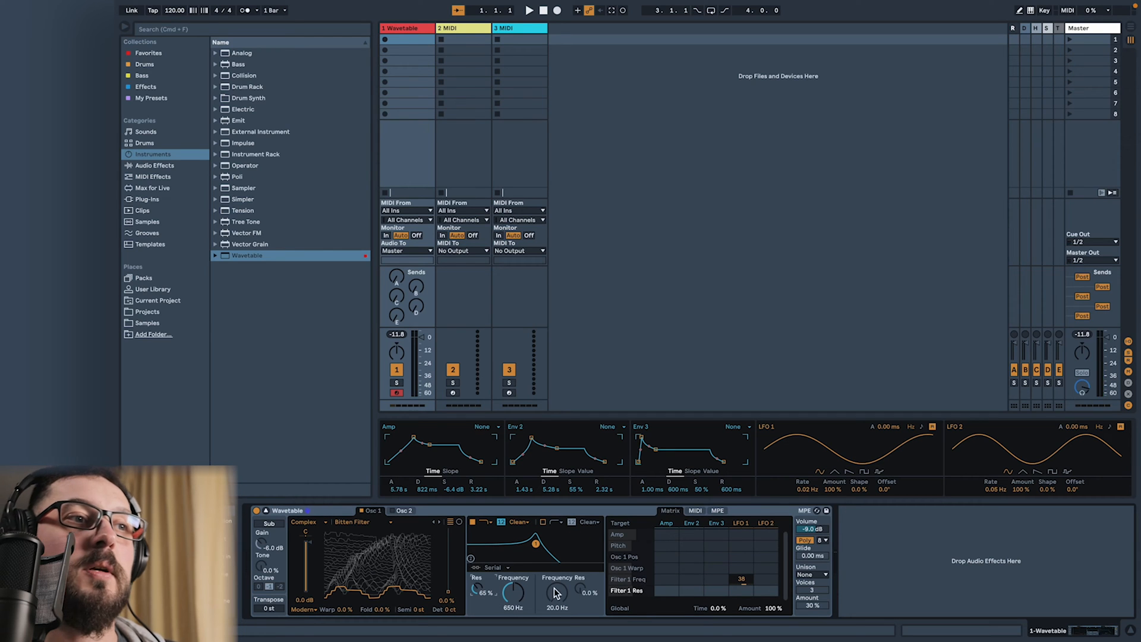
pyautogui.click(514, 594)
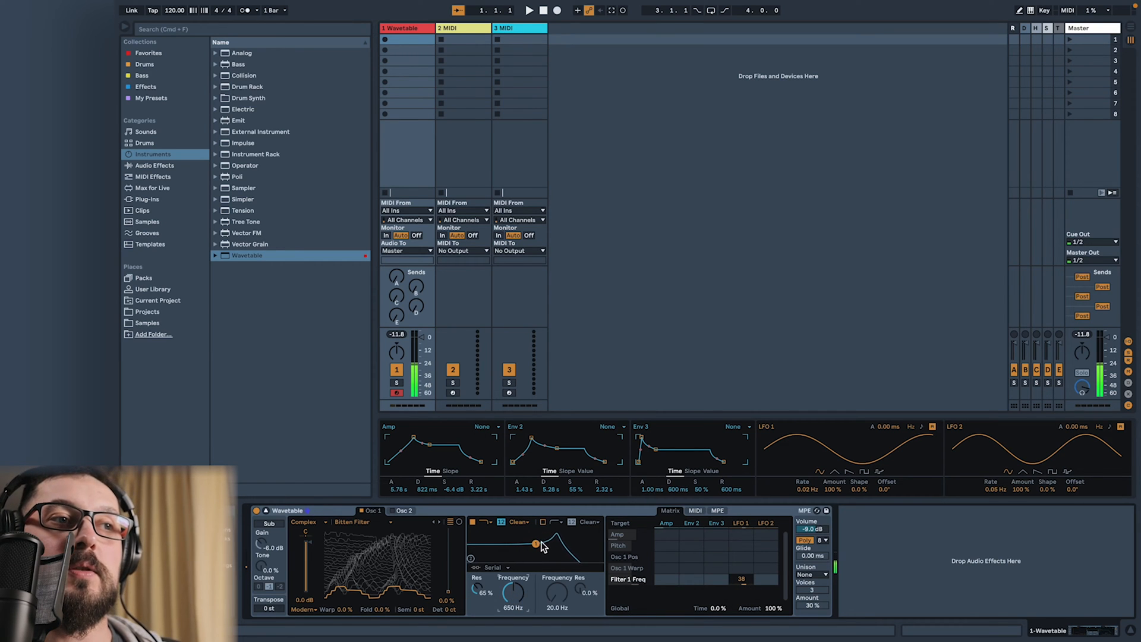
pyautogui.moveTo(535, 544); pyautogui.dragTo(525, 544)
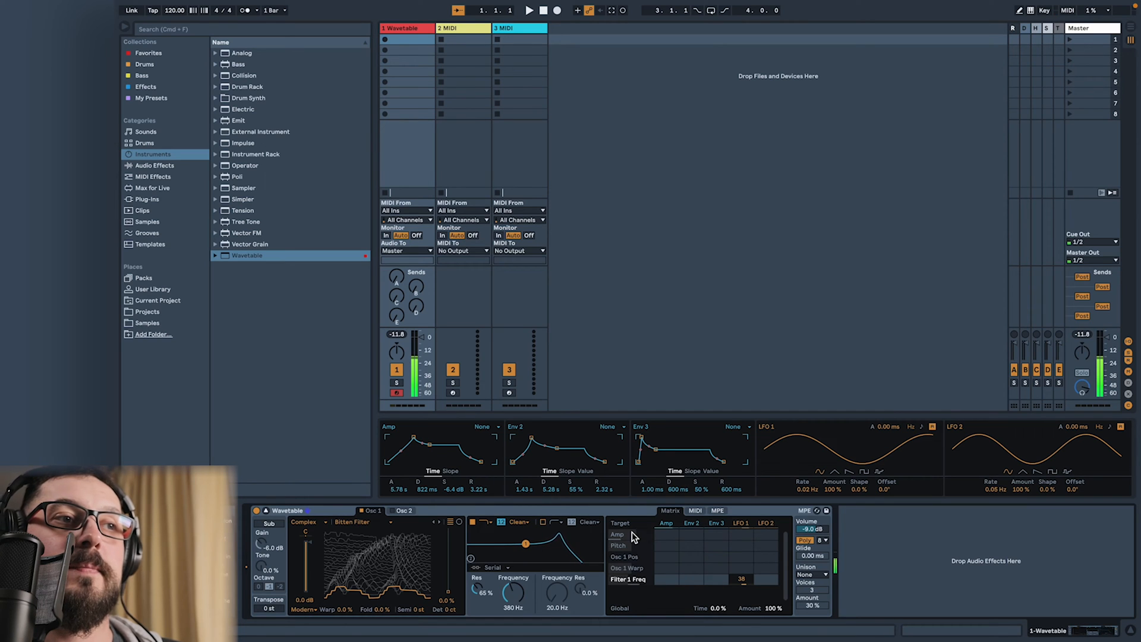
pyautogui.moveTo(741, 579); pyautogui.dragTo(741, 601)
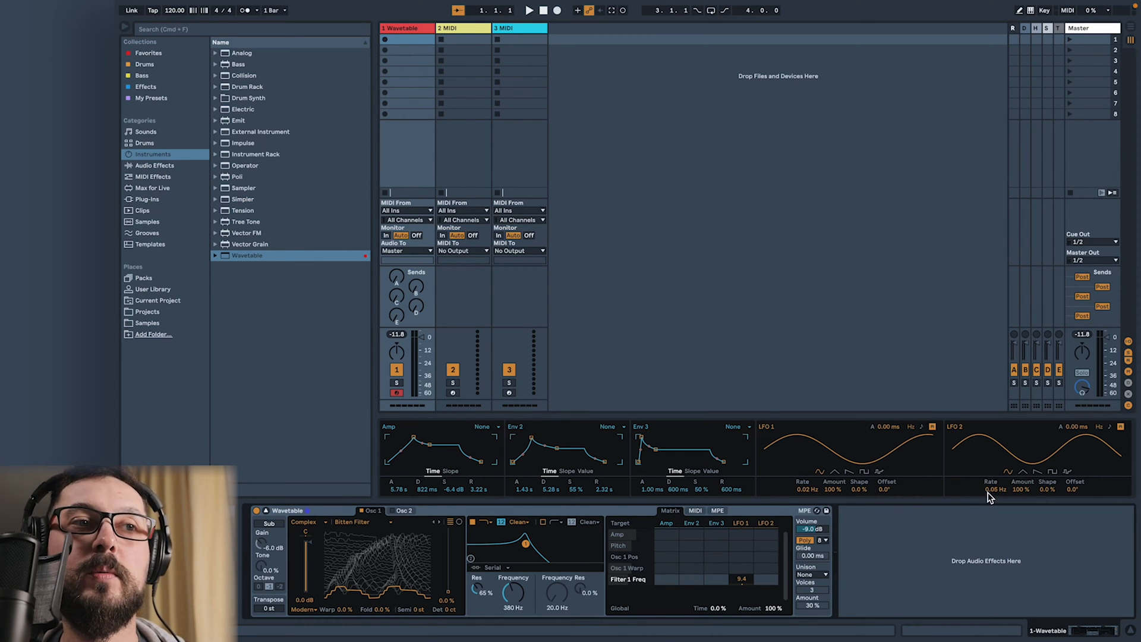
# Step: Modulate LFO 1's rate from LFO 2 by 6.2 in the modulation matrix
pyautogui.click(812, 490)
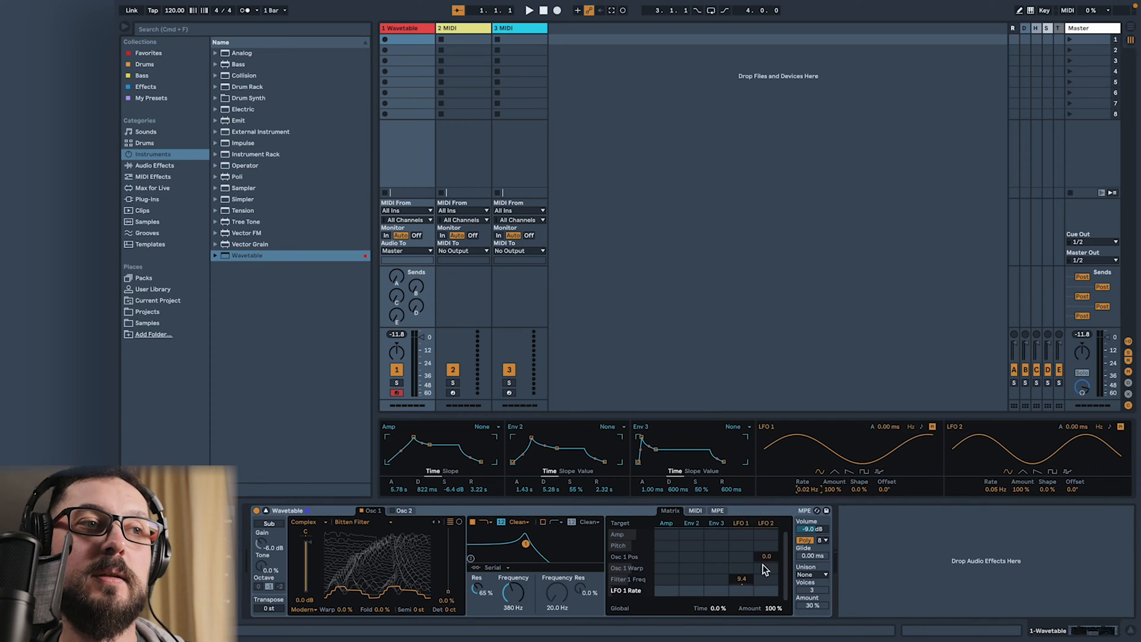
pyautogui.moveTo(766, 590); pyautogui.dragTo(766, 576)
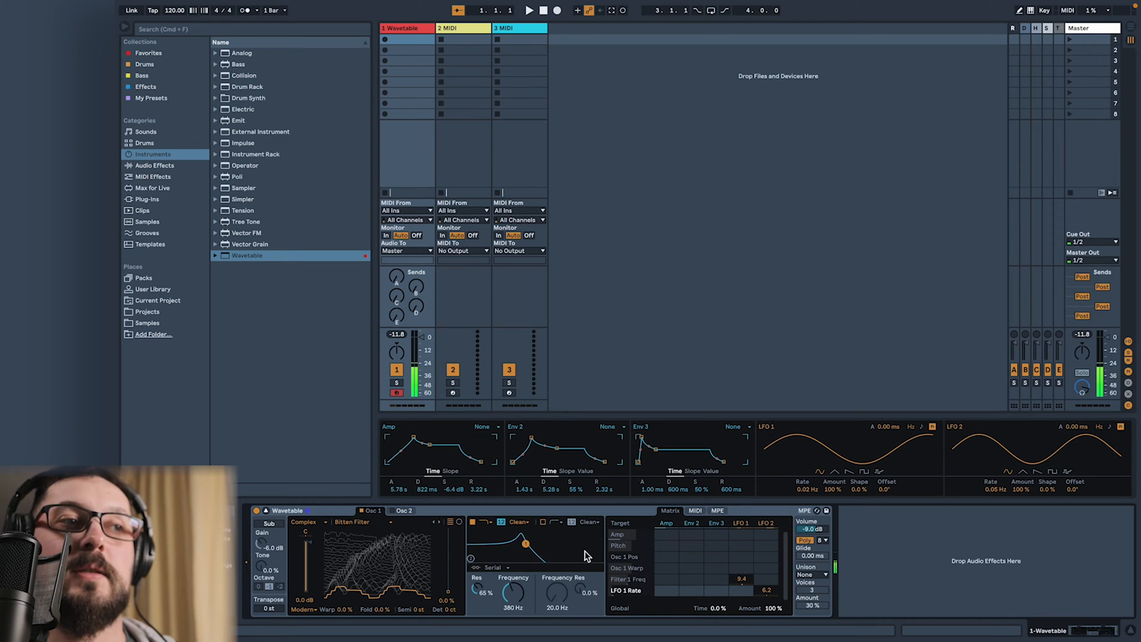
# Step: Set oscillator 1's wavetable position to 55% with LFO 1 modulation of 11, its warp to 27% and its fold to 8.6%
pyautogui.moveTo(448, 592); pyautogui.dragTo(448, 557)
pyautogui.moveTo(744, 559); pyautogui.dragTo(744, 552)
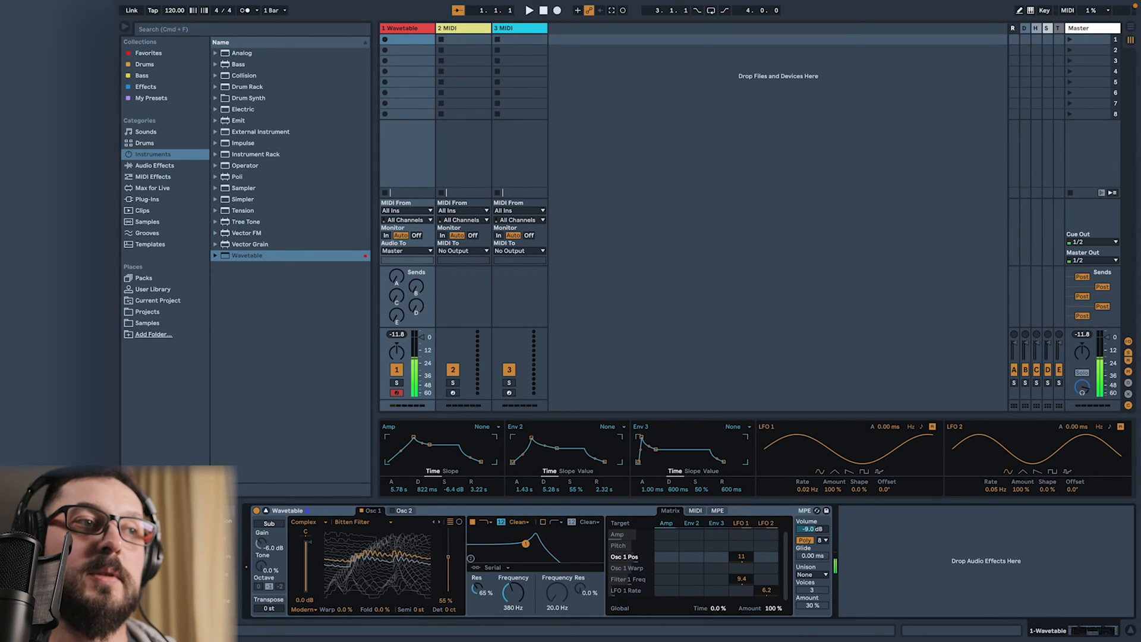
pyautogui.click(347, 609)
pyautogui.moveTo(347, 609); pyautogui.dragTo(383, 608)
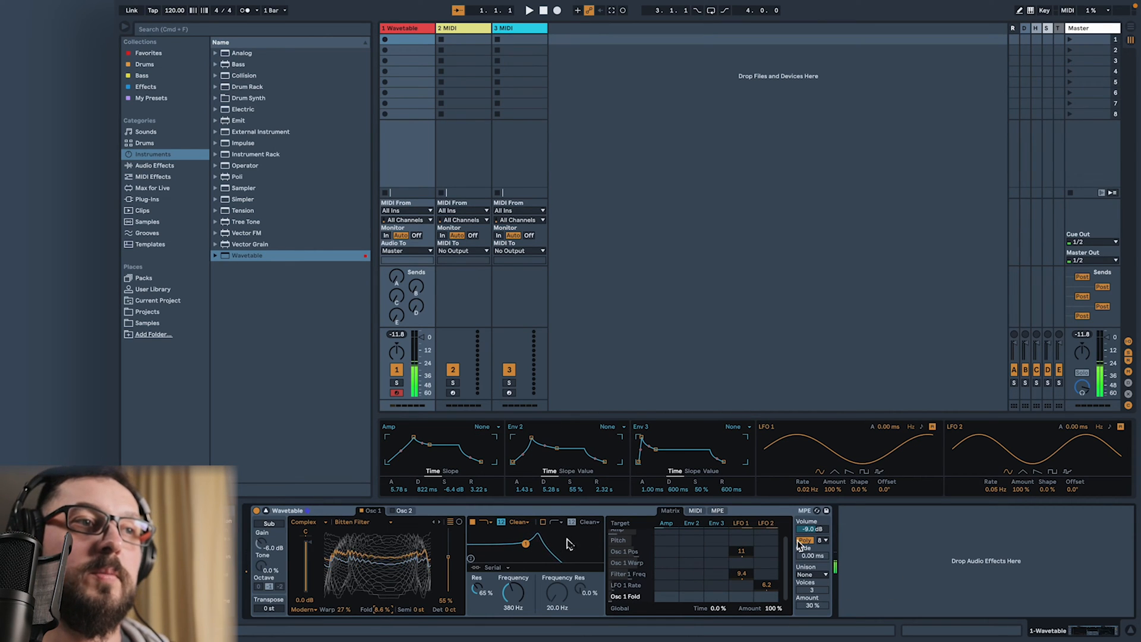
# Step: Set Filter 1 to 345 Hz and 57% resonance, modulate its frequency by 20 from Env 2 and -4.7 from LFO 2, with Env 2 sustain 48%
pyautogui.moveTo(526, 544); pyautogui.dragTo(524, 546)
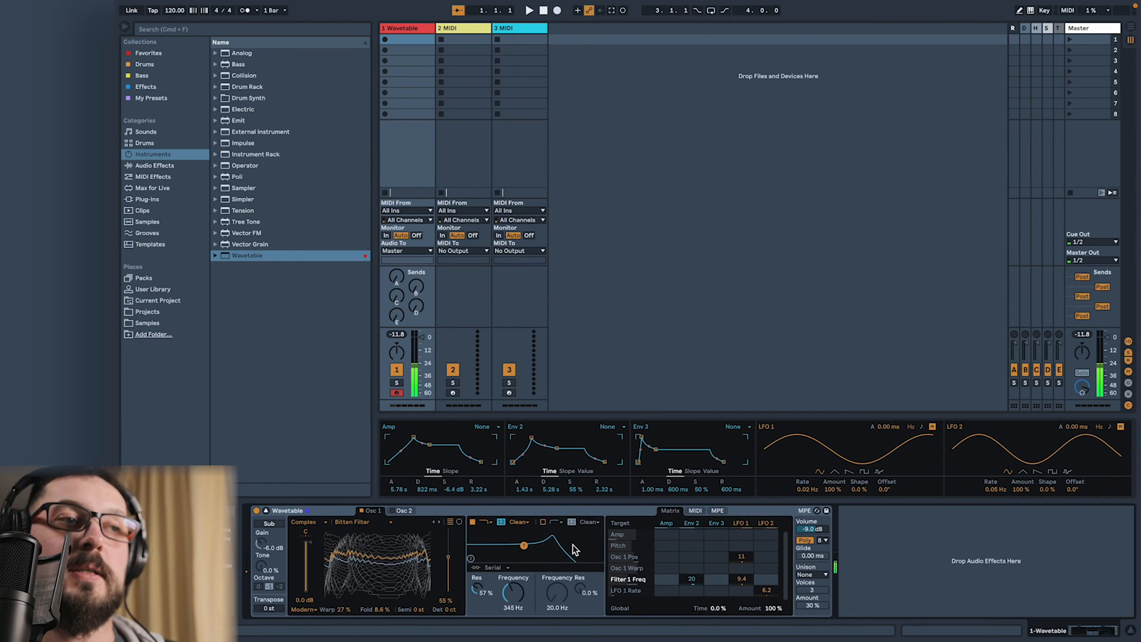
pyautogui.moveTo(556, 448); pyautogui.dragTo(557, 452)
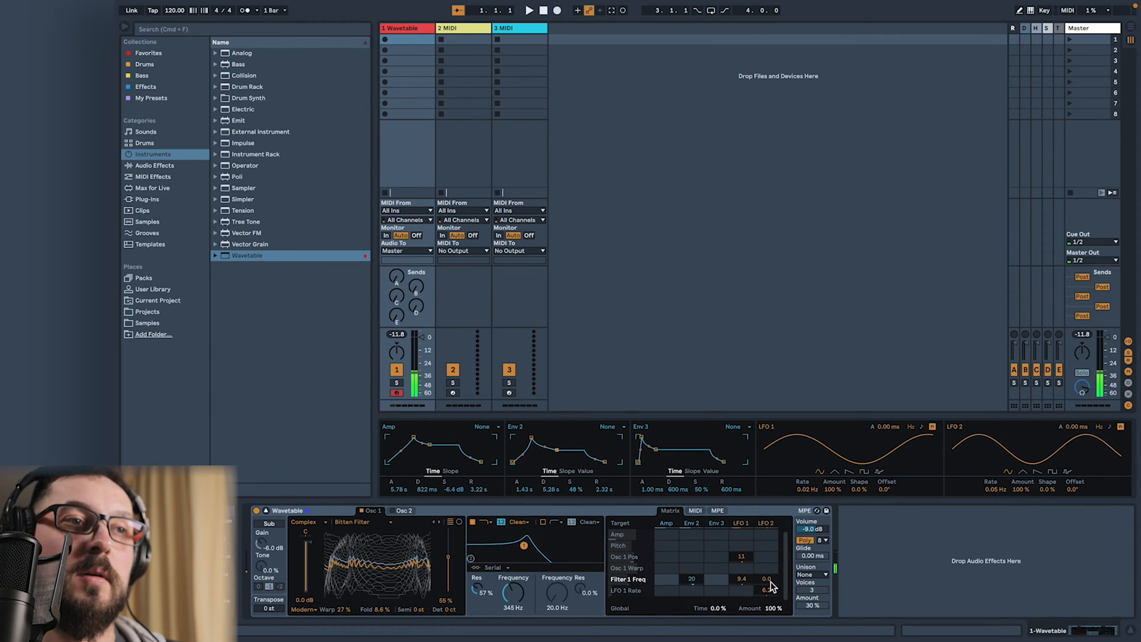
pyautogui.moveTo(767, 578); pyautogui.dragTo(766, 585)
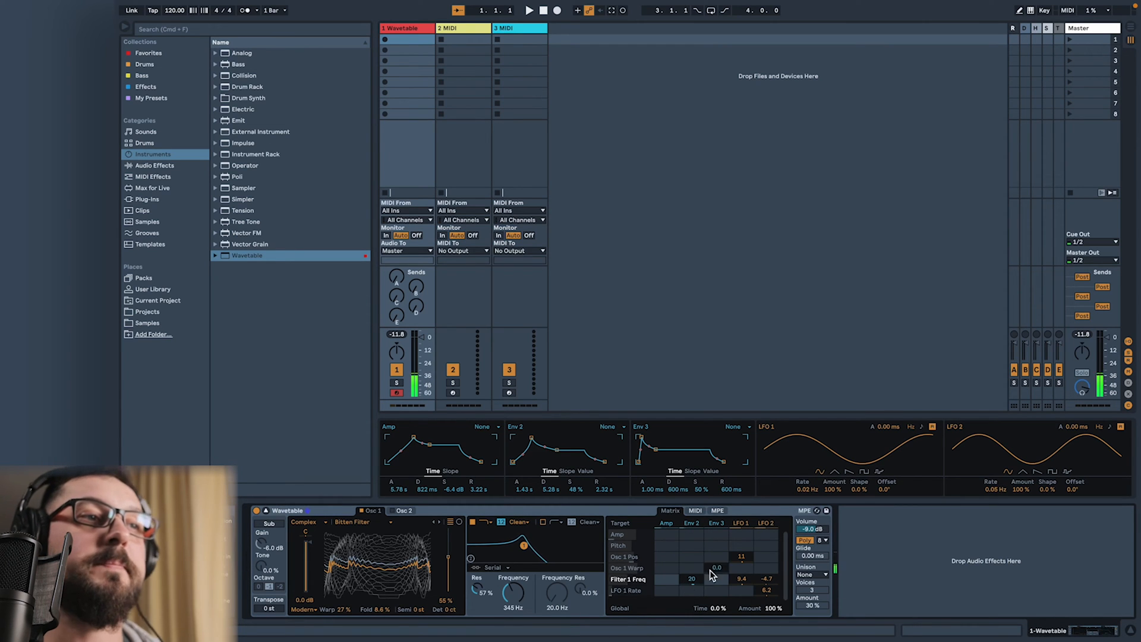
# Step: Switch Filter 1 to the MS2 circuit with 2.44 dB drive and set oscillator 1's position to 46%
pyautogui.click(529, 522)
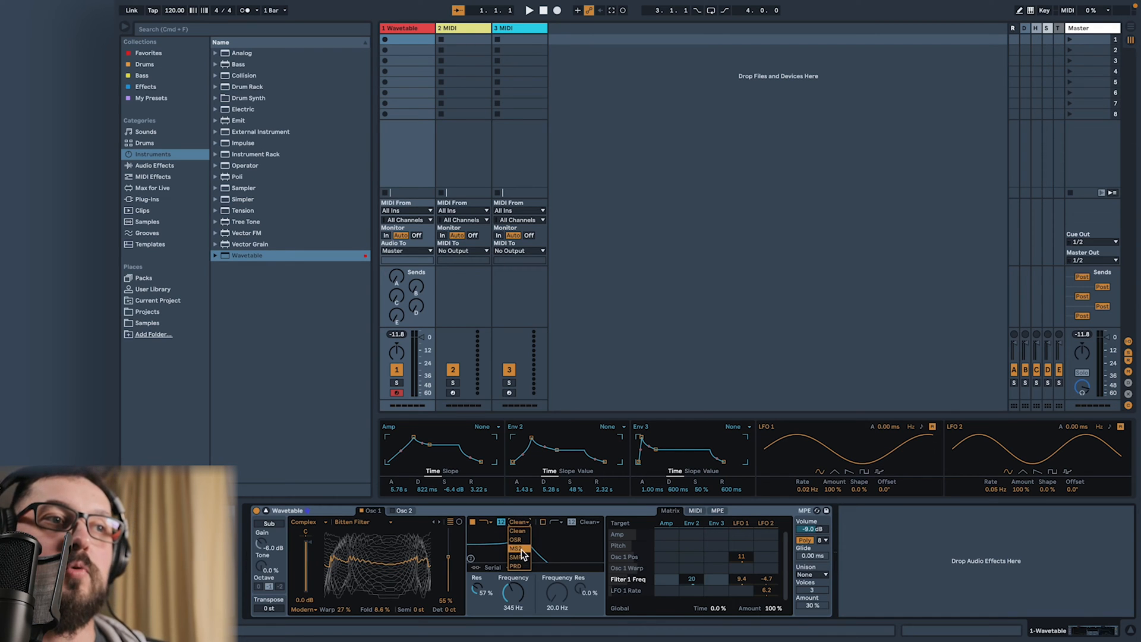
pyautogui.click(522, 549)
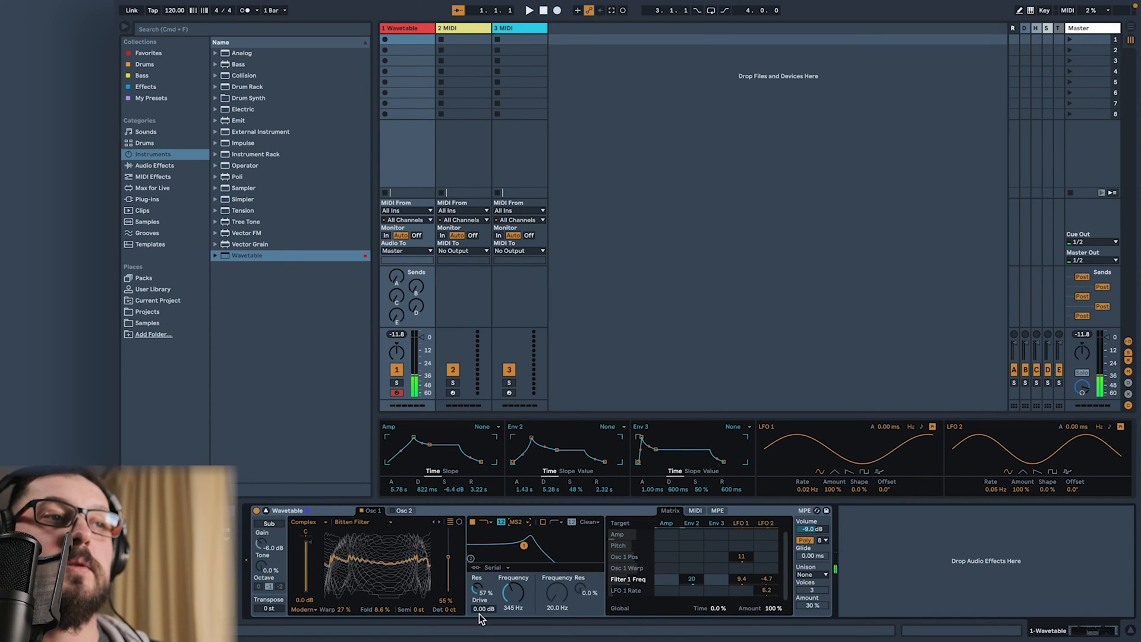
pyautogui.moveTo(483, 609); pyautogui.dragTo(453, 564)
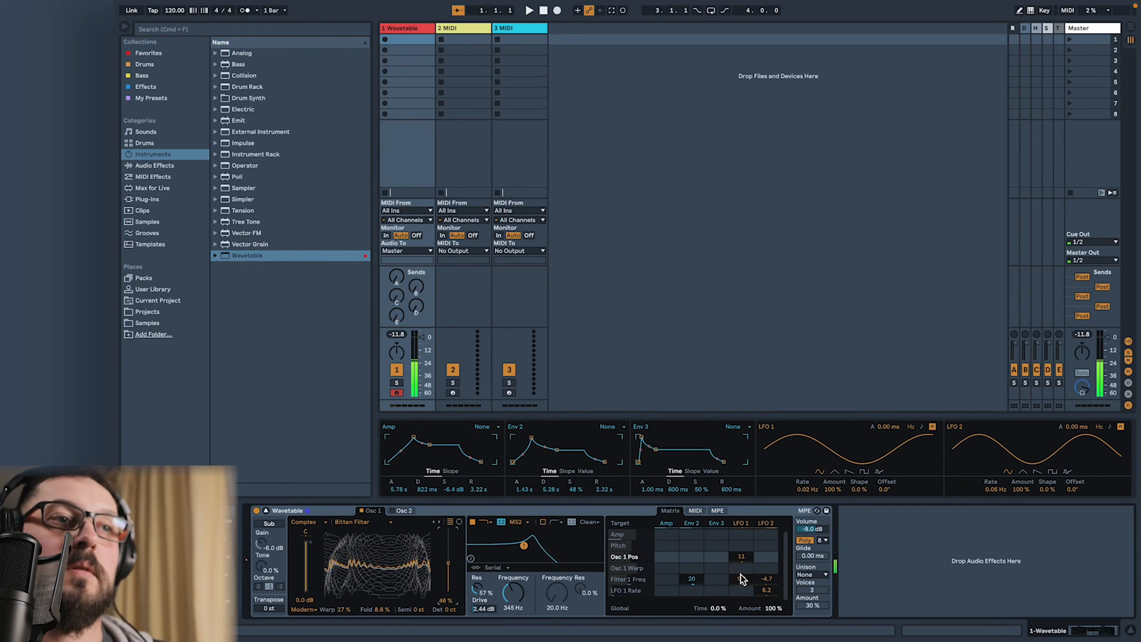
# Step: Lower Filter 1's frequency to 265 Hz and reduce its Env 2 modulation to 4.7
pyautogui.moveTo(513, 591); pyautogui.dragTo(513, 600)
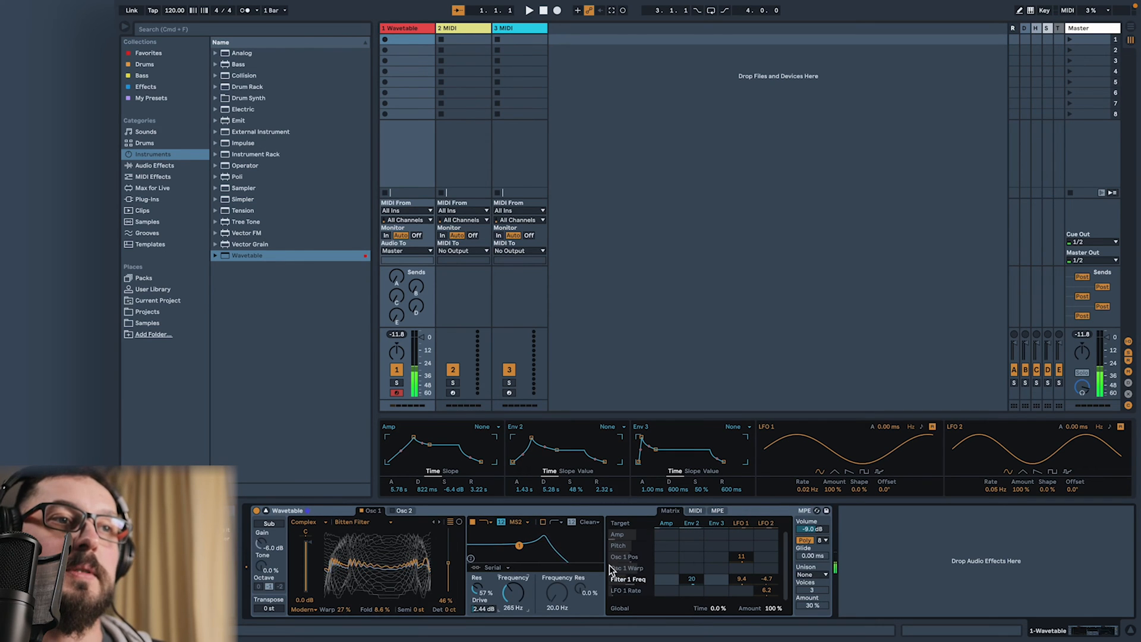
pyautogui.moveTo(698, 579); pyautogui.dragTo(699, 591)
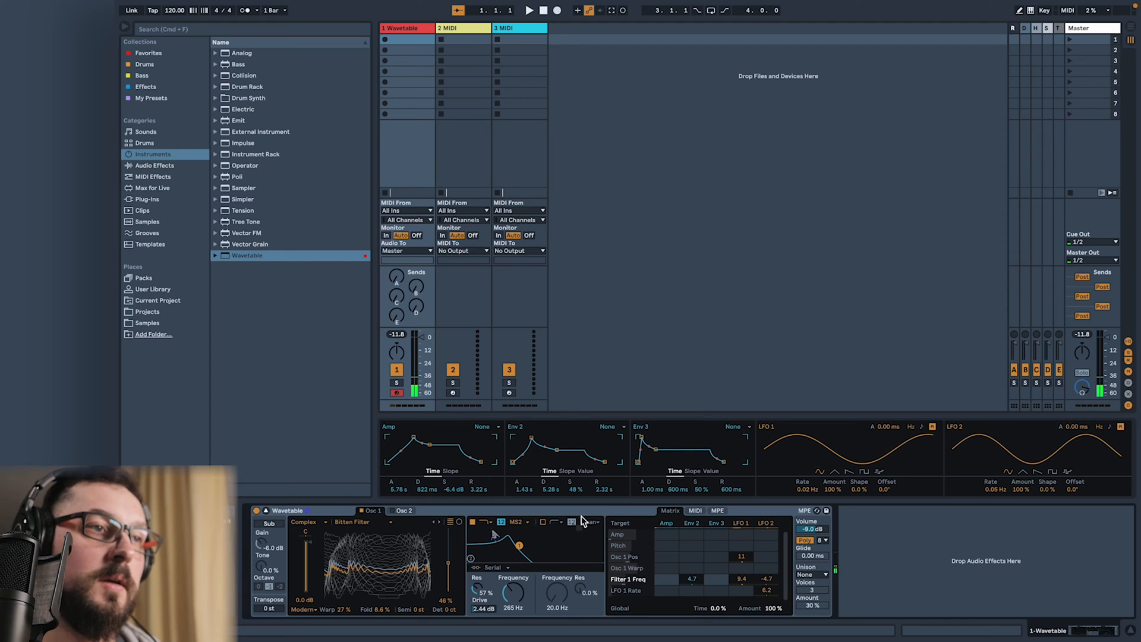
# Step: Turn on oscillator 2 with the Beige wavetable from the Collection category and set its position to 34%
pyautogui.click(404, 511)
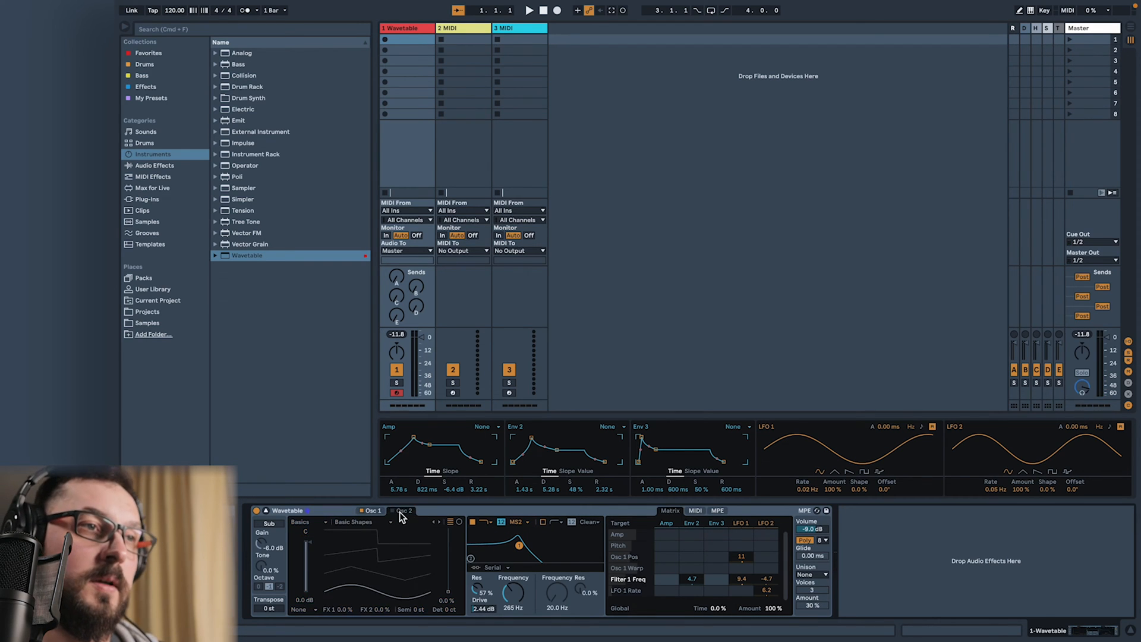
pyautogui.click(307, 523)
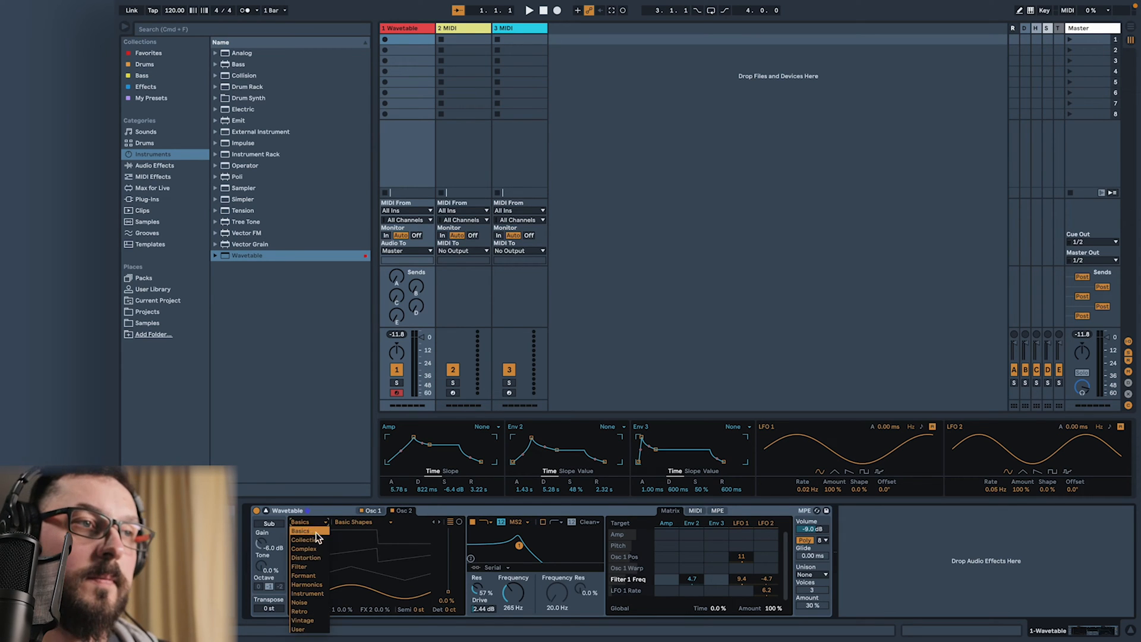
pyautogui.click(319, 538)
pyautogui.click(369, 523)
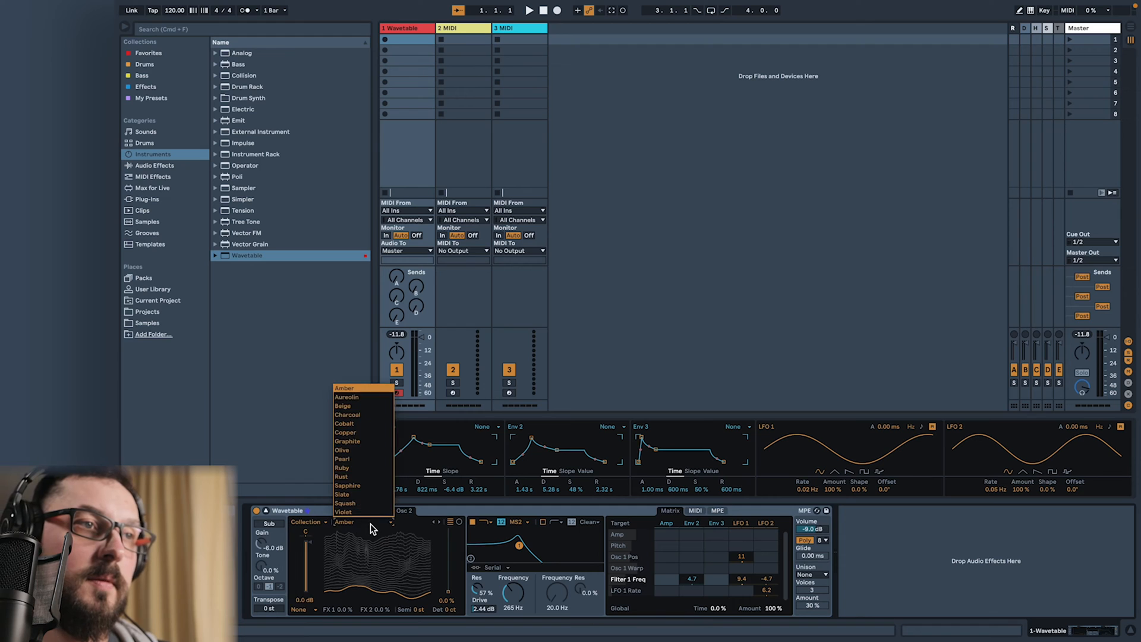
pyautogui.click(365, 407)
pyautogui.moveTo(463, 592); pyautogui.dragTo(463, 562)
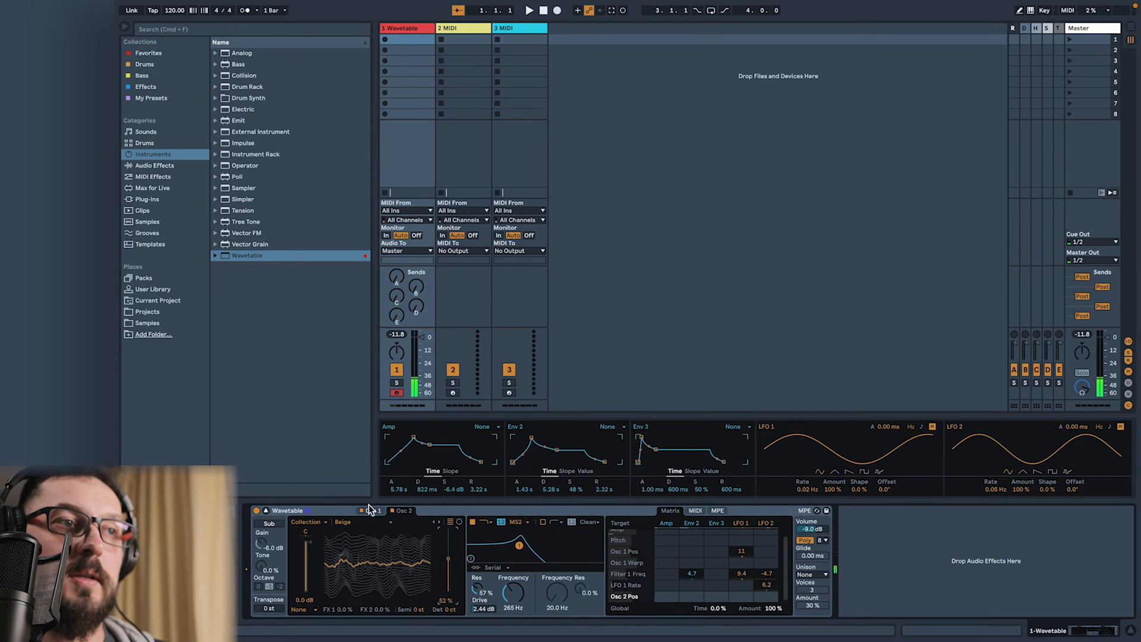
pyautogui.moveTo(451, 557); pyautogui.dragTo(450, 569)
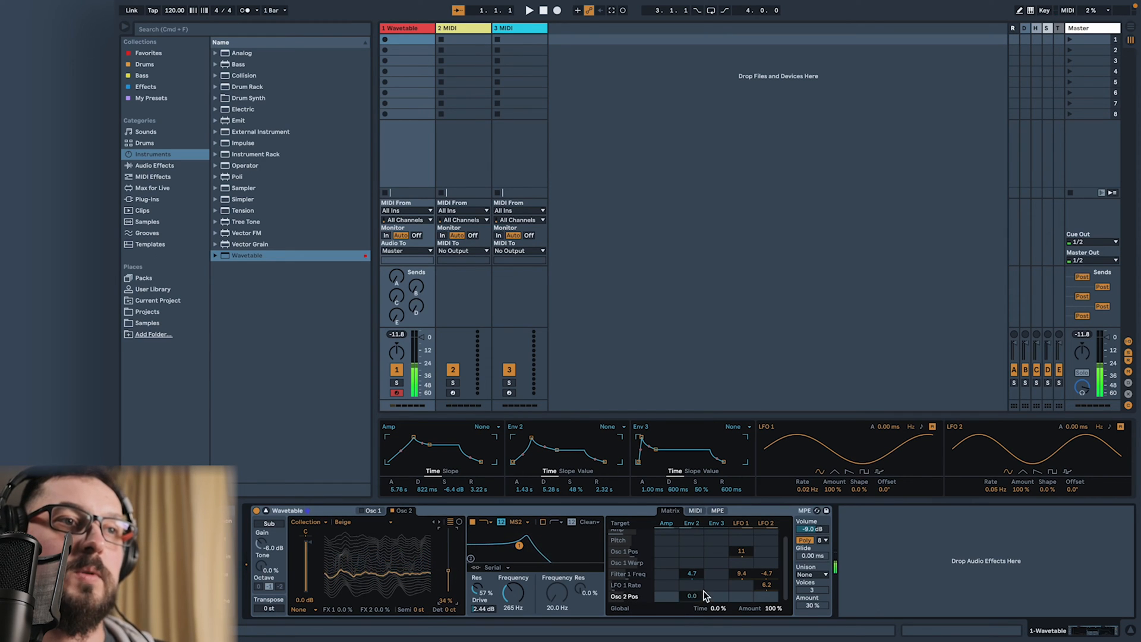
# Step: Set Env 3's attack to 78.1 ms, modulate oscillator 2's position by 34 from Env 3, 14 from LFO 1 and 11 from LFO 2, and transpose it -12 semitones
pyautogui.moveTo(640, 438); pyautogui.dragTo(647, 438)
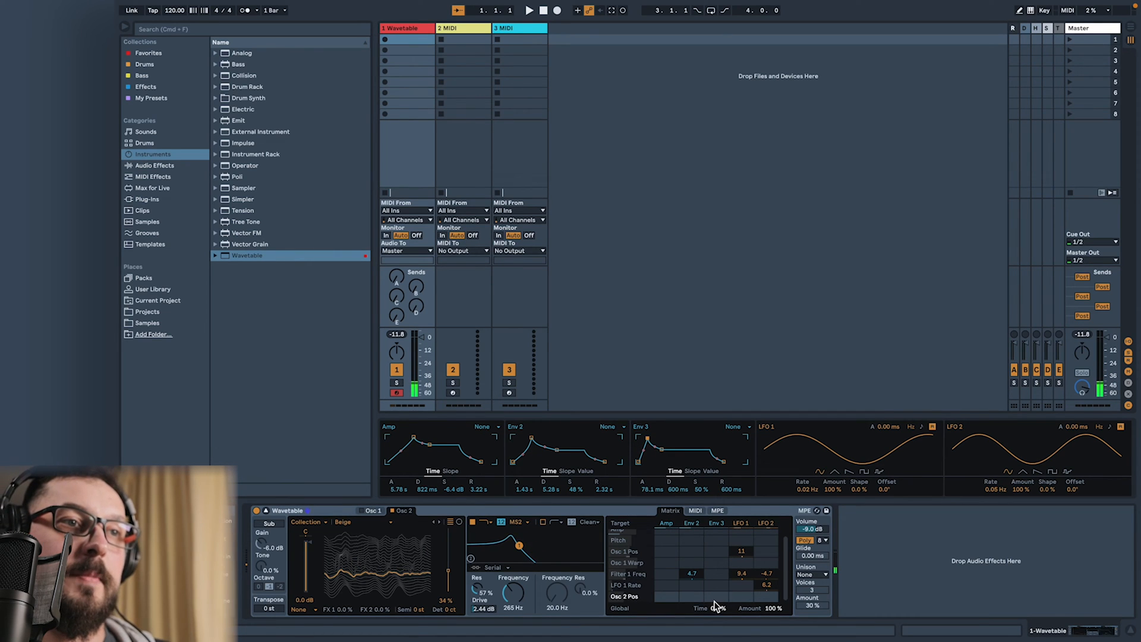
pyautogui.moveTo(716, 596); pyautogui.dragTo(752, 580)
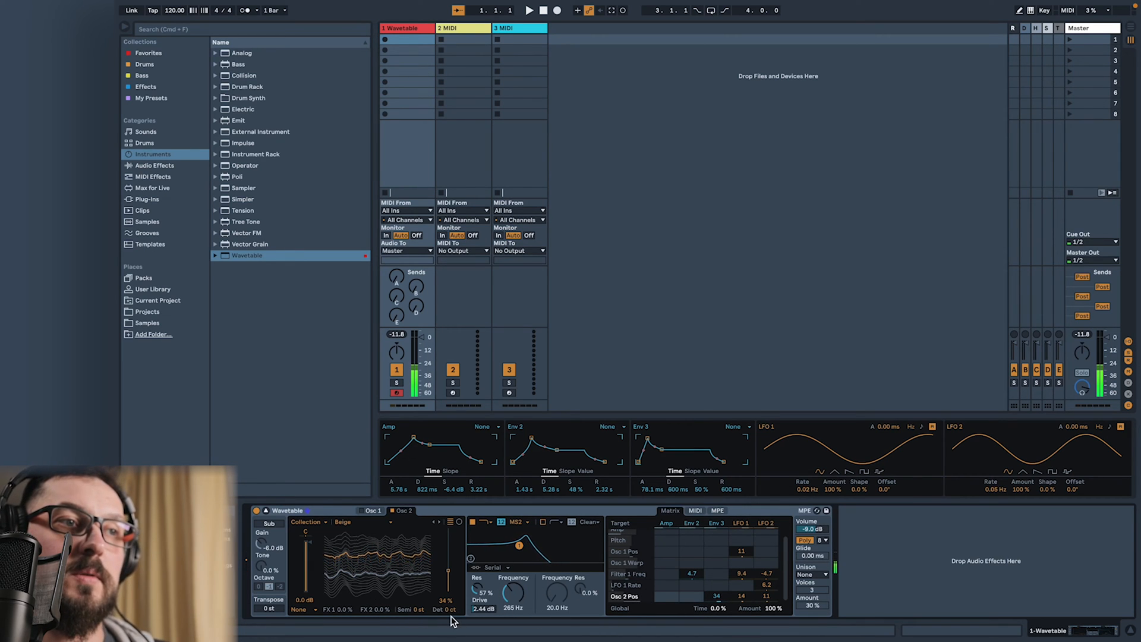
pyautogui.moveTo(416, 612)
pyautogui.mouseDown()
pyautogui.moveTo(416, 623)
pyautogui.moveTo(420, 611)
pyautogui.mouseUp()
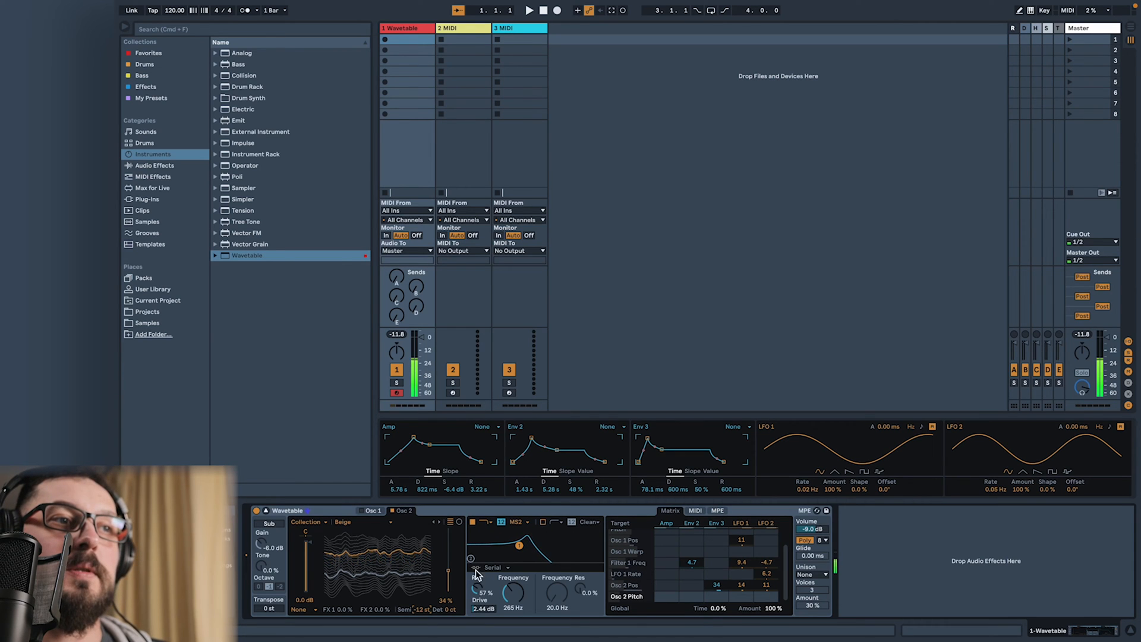
# Step: Switch the filter routing to Split and turn on Filter 2 as a bandpass at 459 Hz with 60% resonance
pyautogui.click(496, 569)
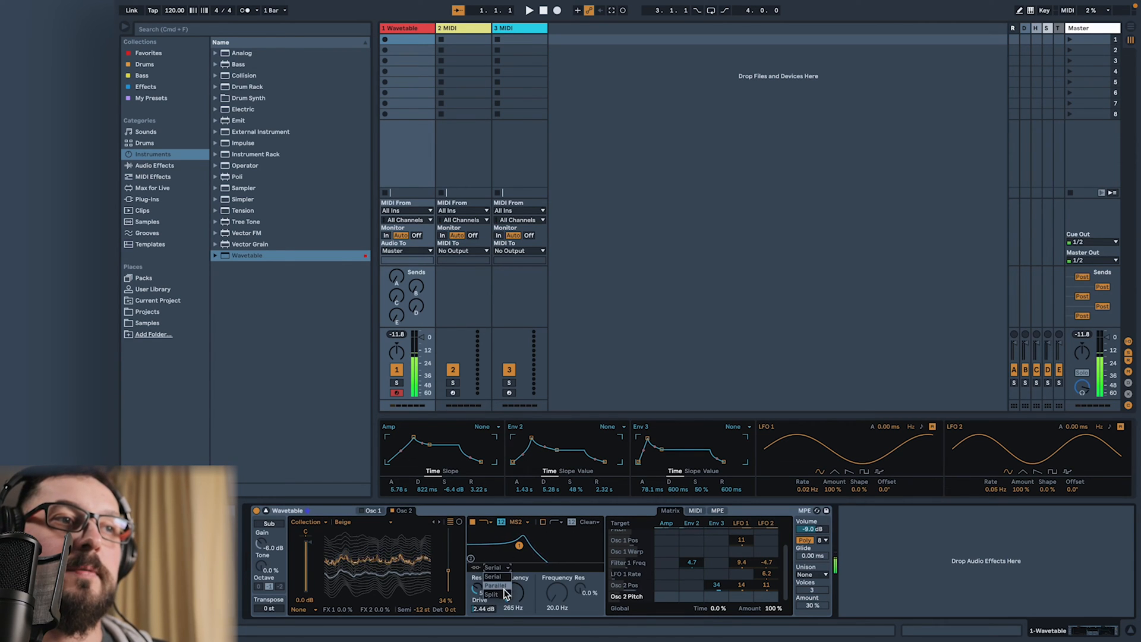
pyautogui.click(503, 594)
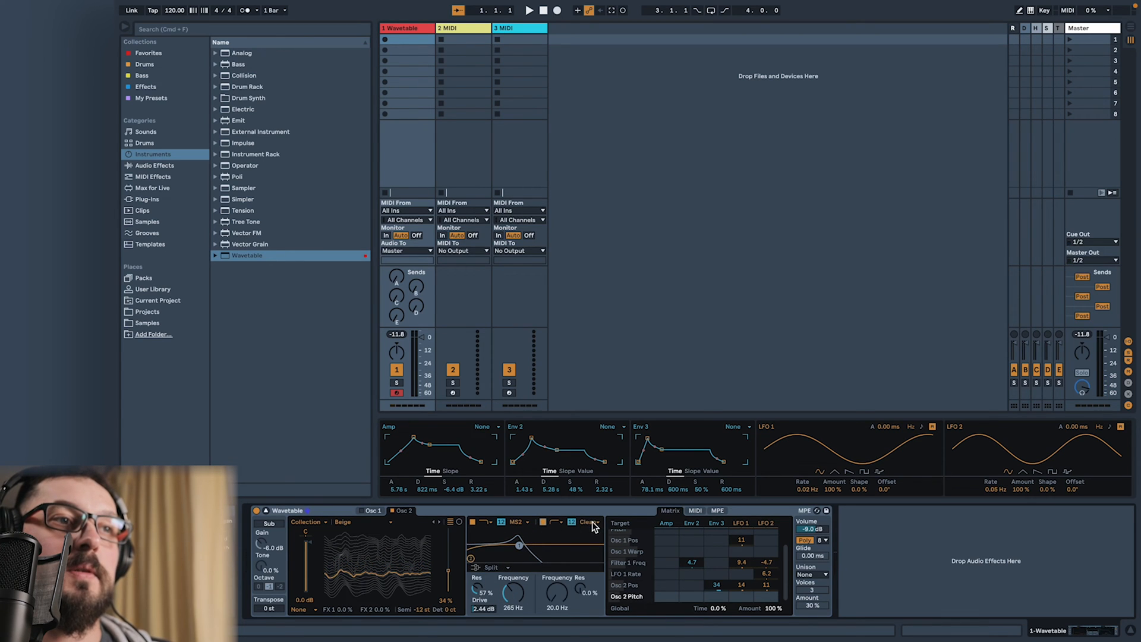
pyautogui.moveTo(553, 591); pyautogui.dragTo(553, 576)
pyautogui.click(559, 522)
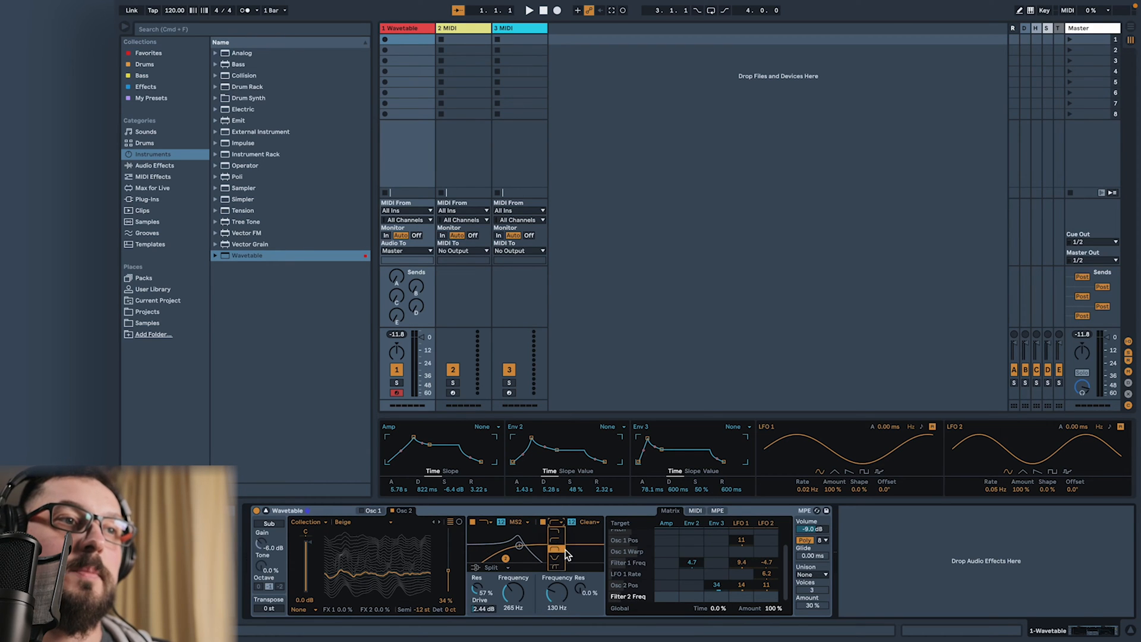
pyautogui.click(565, 550)
pyautogui.moveTo(505, 559); pyautogui.dragTo(530, 546)
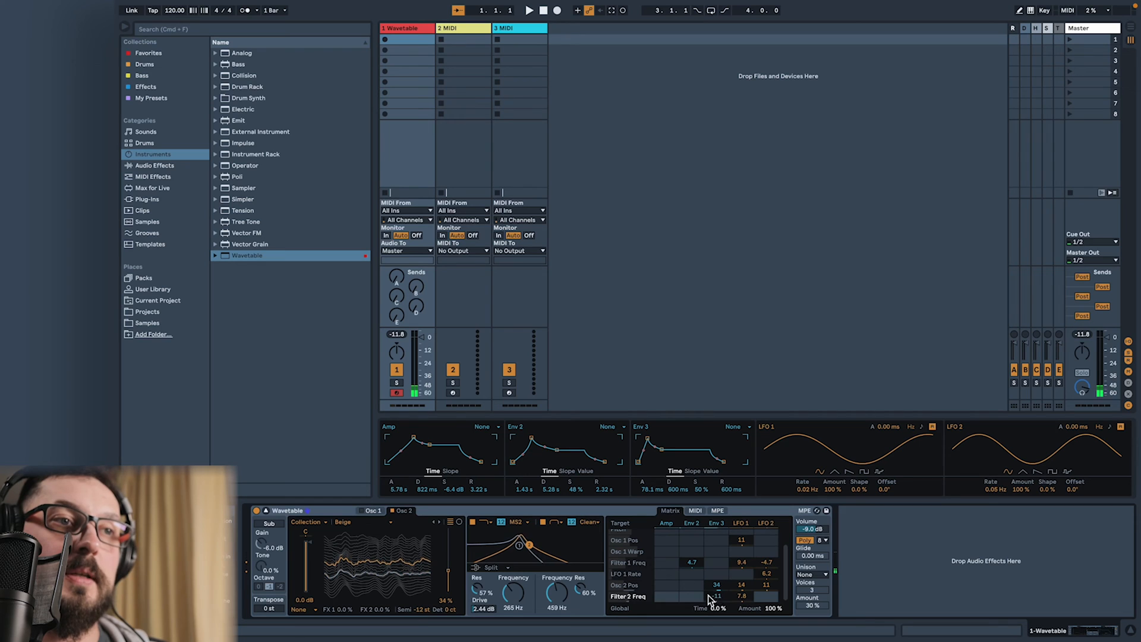
# Step: Raise Filter 2's frequency to 606 Hz and modulate it by -11 from Env 3, 14 from LFO 1 and 9.4 from LFO 2
pyautogui.moveTo(770, 595); pyautogui.dragTo(770, 569)
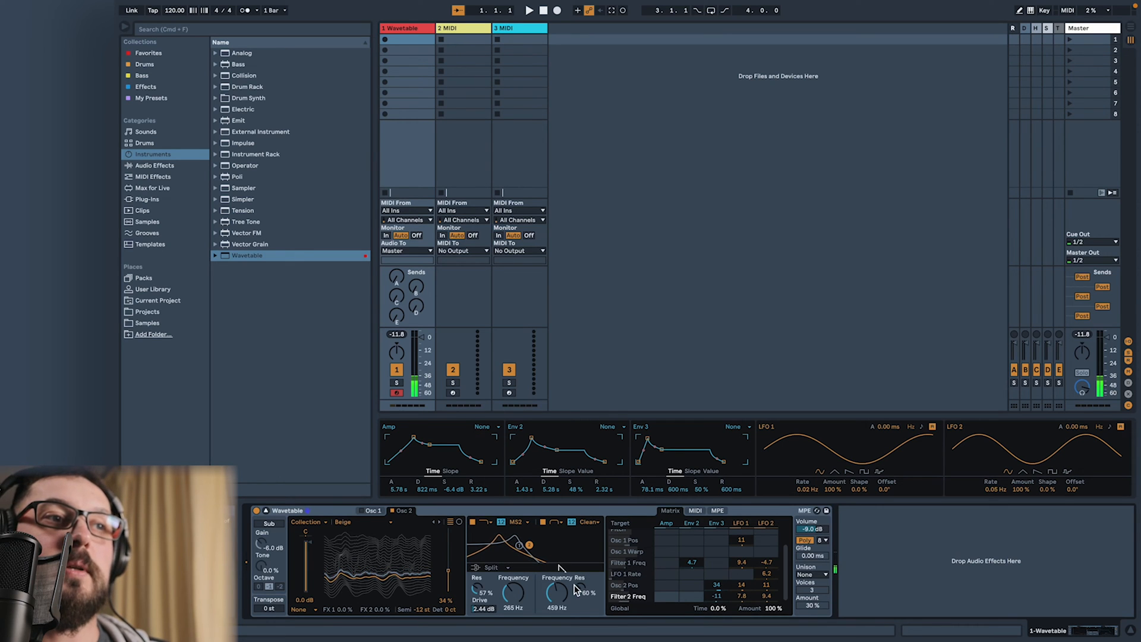
pyautogui.moveTo(530, 544); pyautogui.dragTo(533, 544)
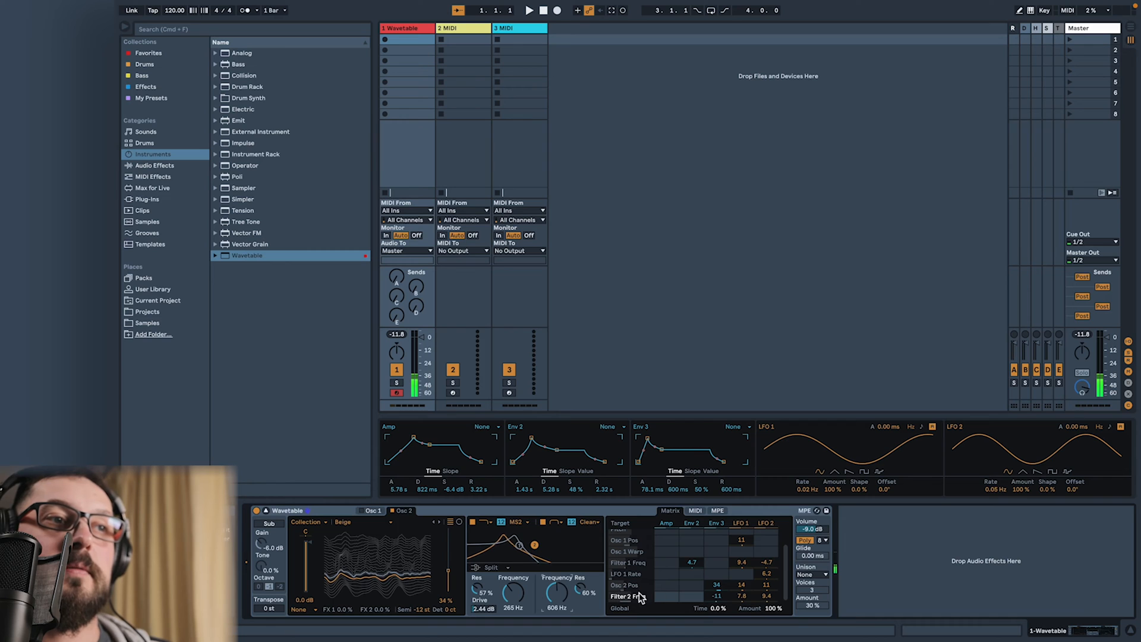
pyautogui.moveTo(746, 600)
pyautogui.mouseDown()
pyautogui.moveTo(746, 570)
pyautogui.moveTo(746, 600)
pyautogui.mouseUp()
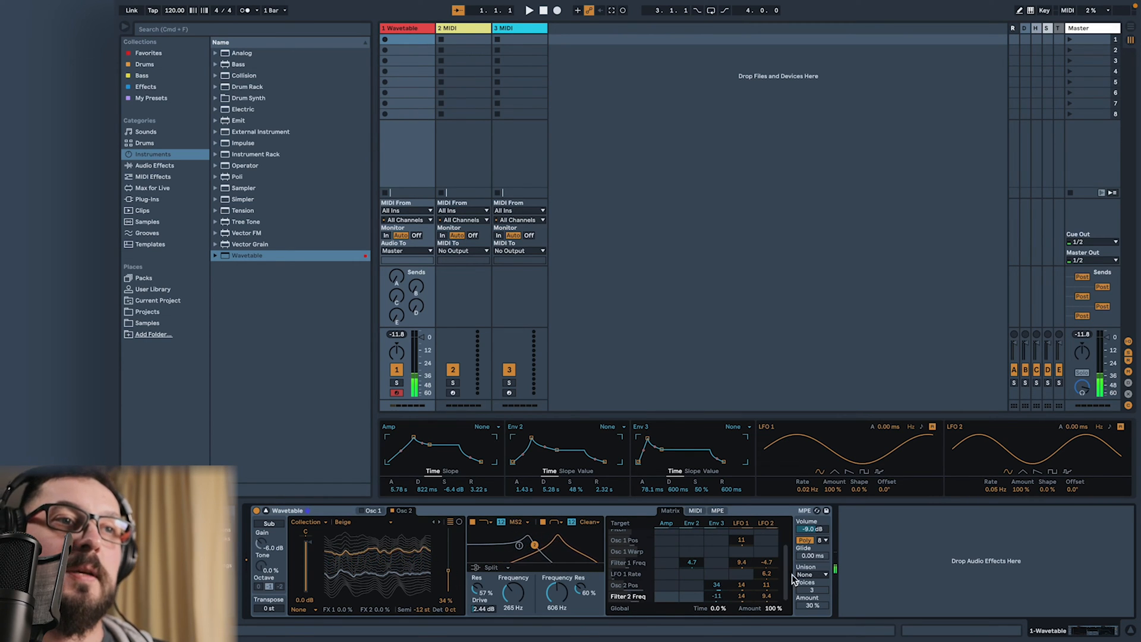
# Step: Set Wavetable's unison mode to Shimmer with an amount of 15%
pyautogui.click(814, 575)
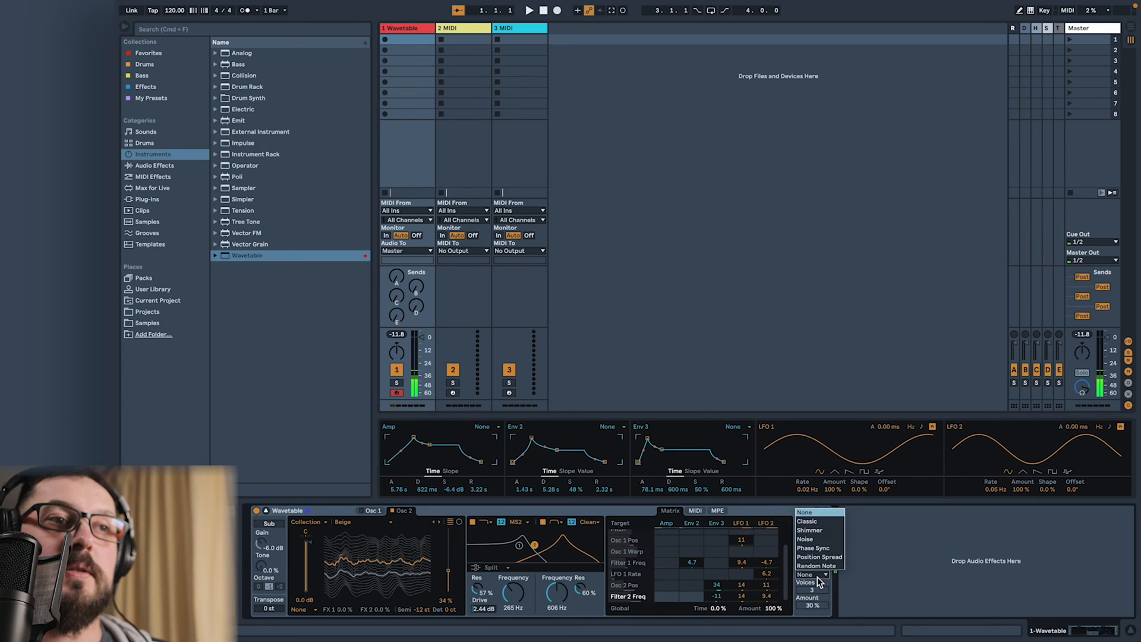
pyautogui.click(825, 530)
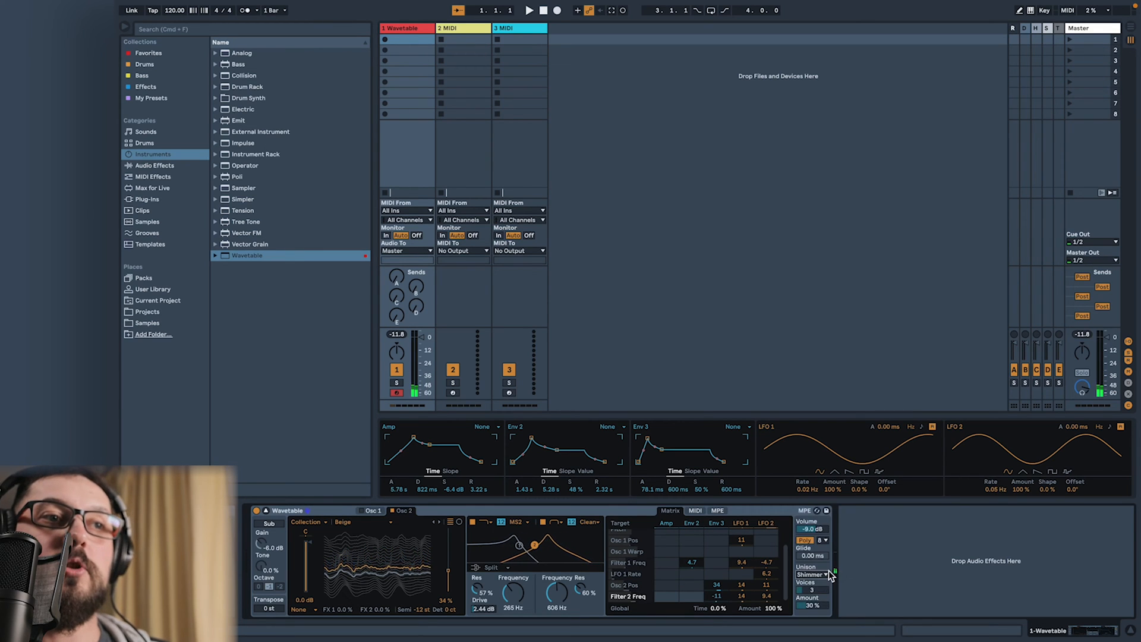
pyautogui.click(820, 606)
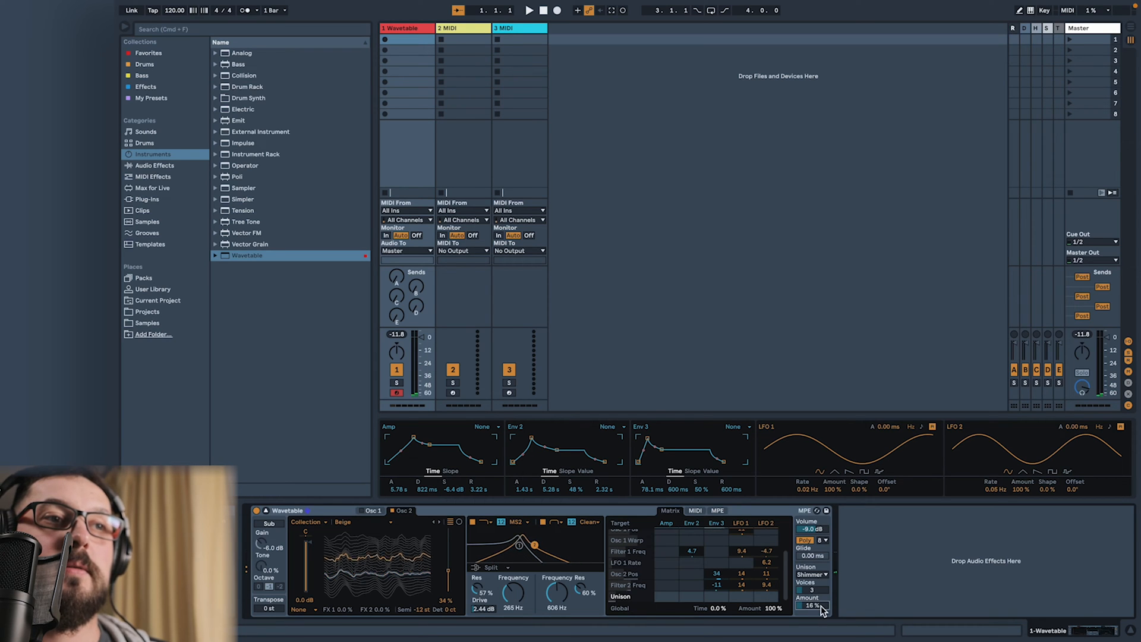
pyautogui.moveTo(818, 606); pyautogui.dragTo(818, 607)
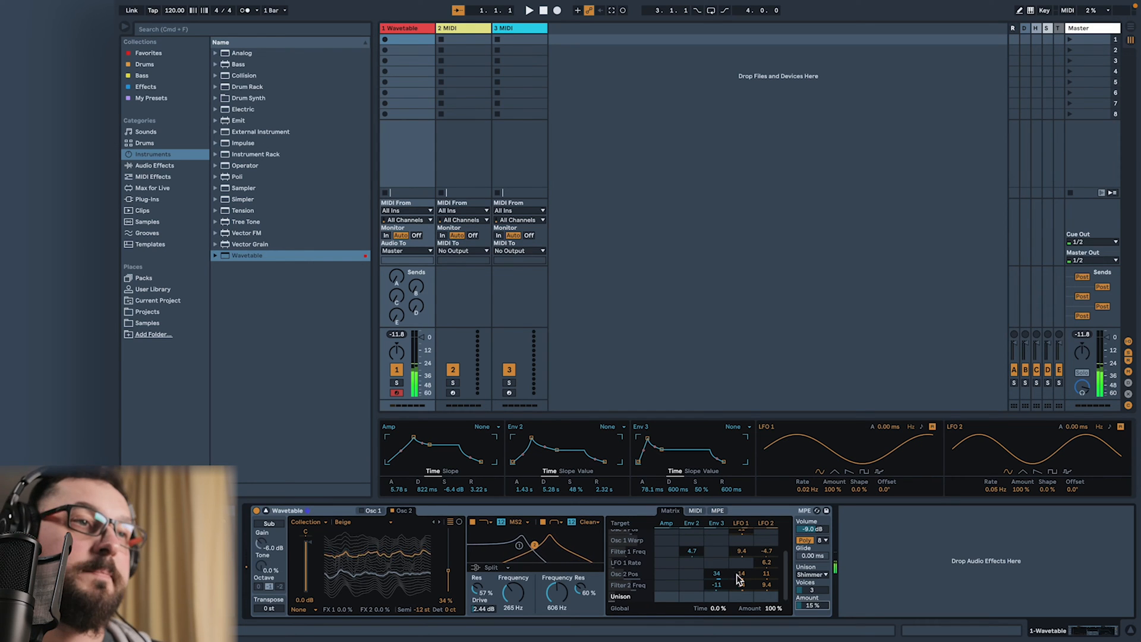
# Step: Turn on oscillator 1 and set Filter 2 to 331 Hz, with frequency modulation of 14 from Env 3 and -20 from LFO 2
pyautogui.click(361, 510)
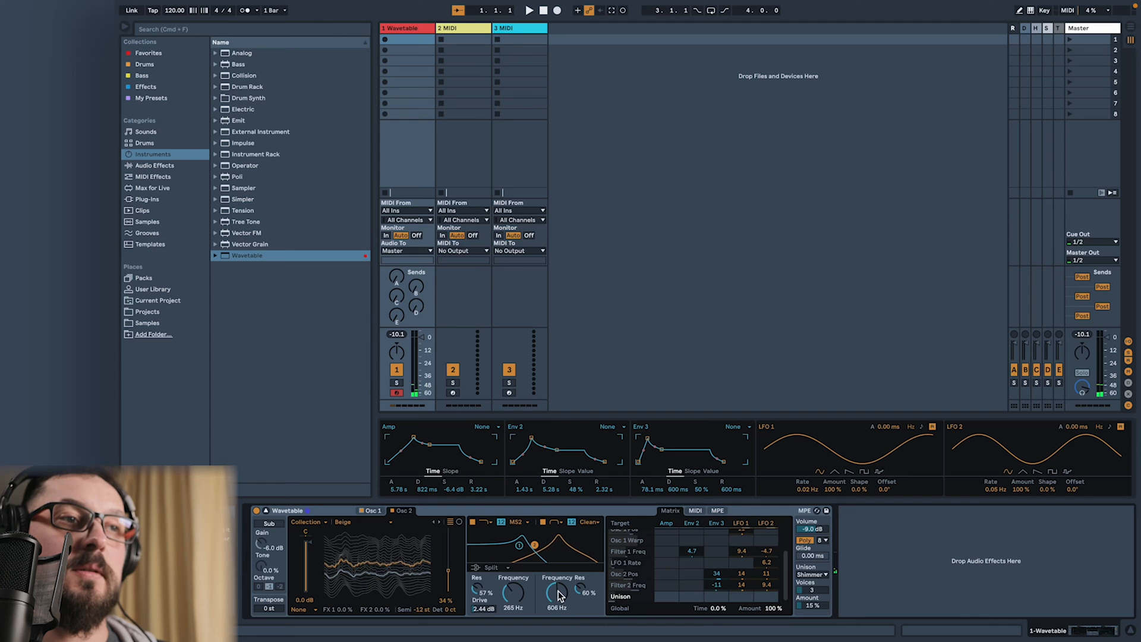
pyautogui.moveTo(558, 595)
pyautogui.mouseDown()
pyautogui.moveTo(558, 614)
pyautogui.moveTo(559, 594)
pyautogui.mouseUp()
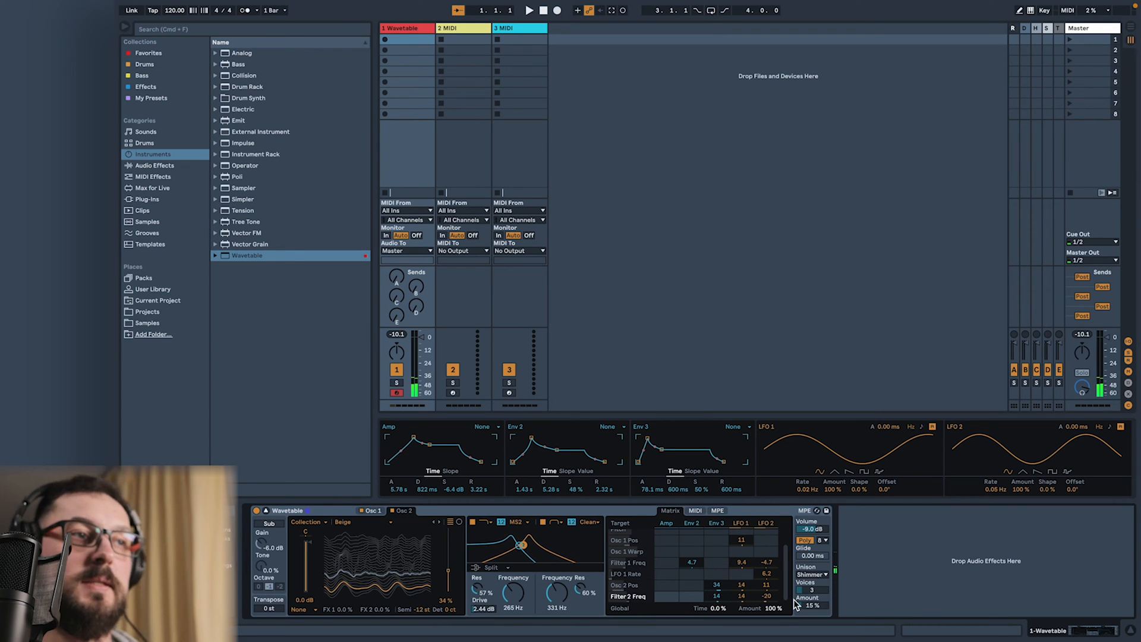
# Step: Collapse the expanded modulation view and add Echo after Wavetable in Ping Pong mode with 60% dry/wet
pyautogui.click(266, 510)
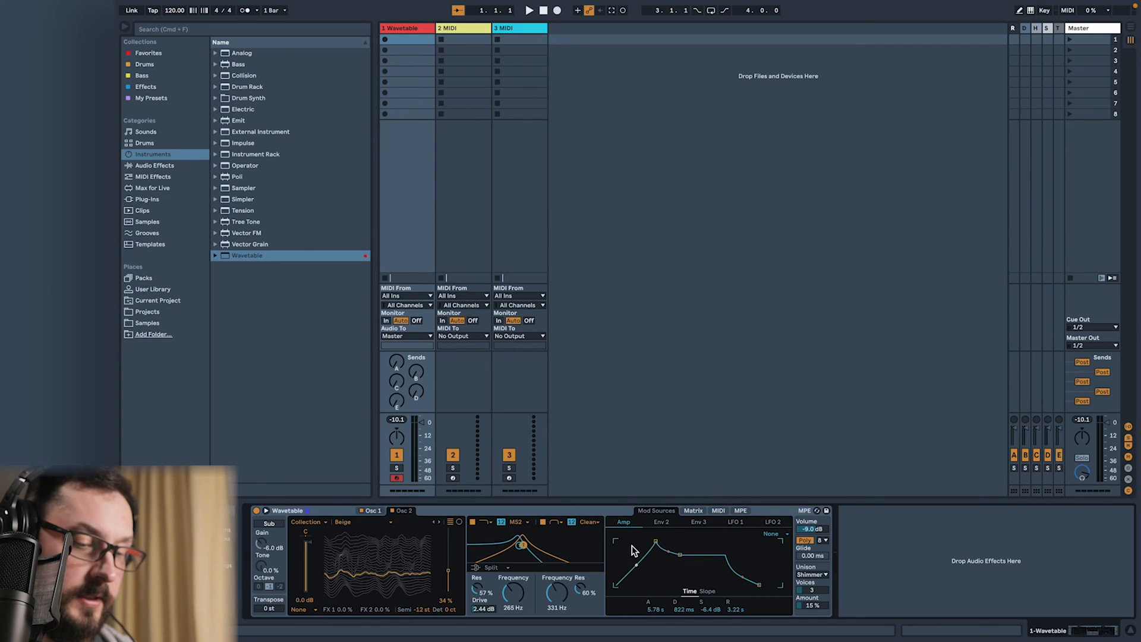
pyautogui.click(151, 164)
pyautogui.moveTo(228, 84); pyautogui.dragTo(939, 592)
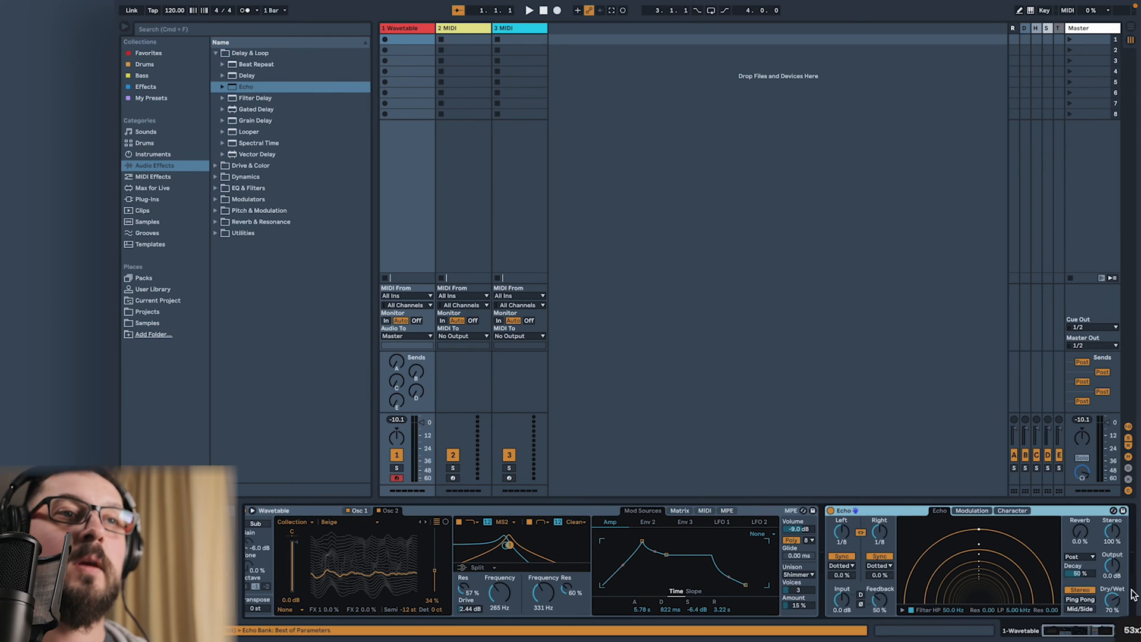
pyautogui.click(1080, 599)
pyautogui.moveTo(1087, 635); pyautogui.dragTo(1099, 633)
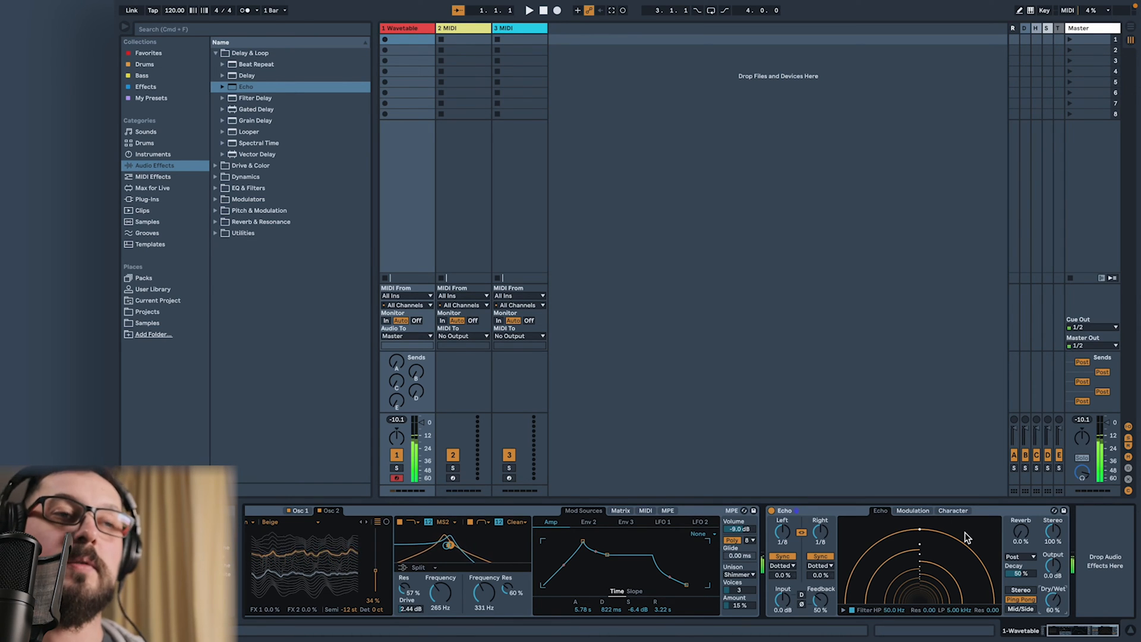
# Step: Set Echo's delay modulation to 3.9% and enable its Wobble with an amount of 11%
pyautogui.click(924, 511)
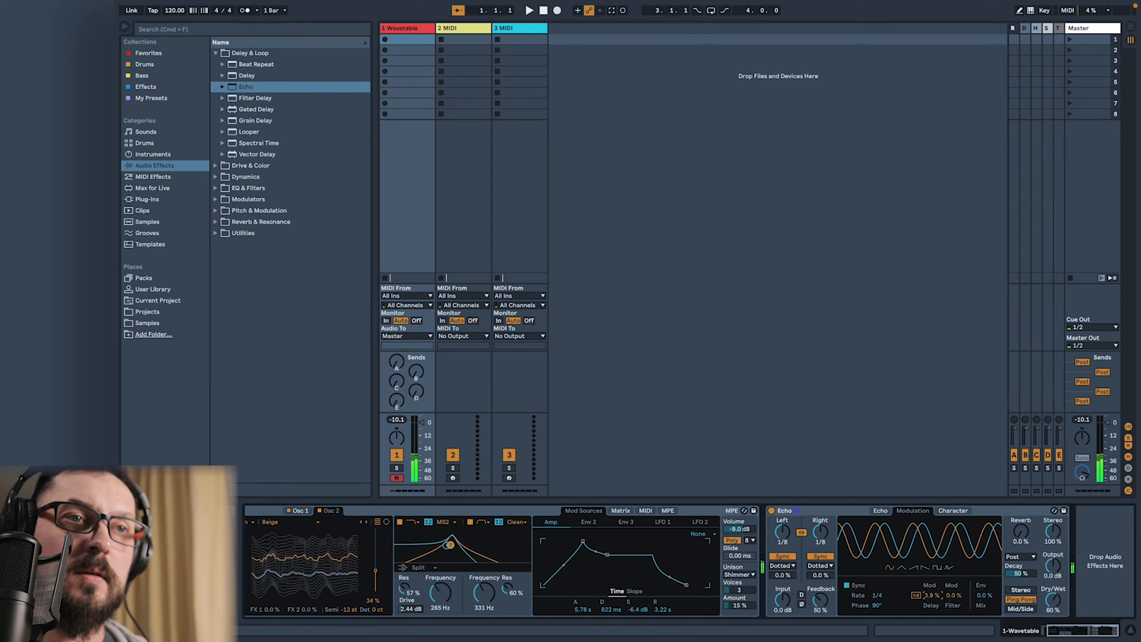
pyautogui.click(951, 512)
pyautogui.moveTo(944, 586); pyautogui.dragTo(944, 546)
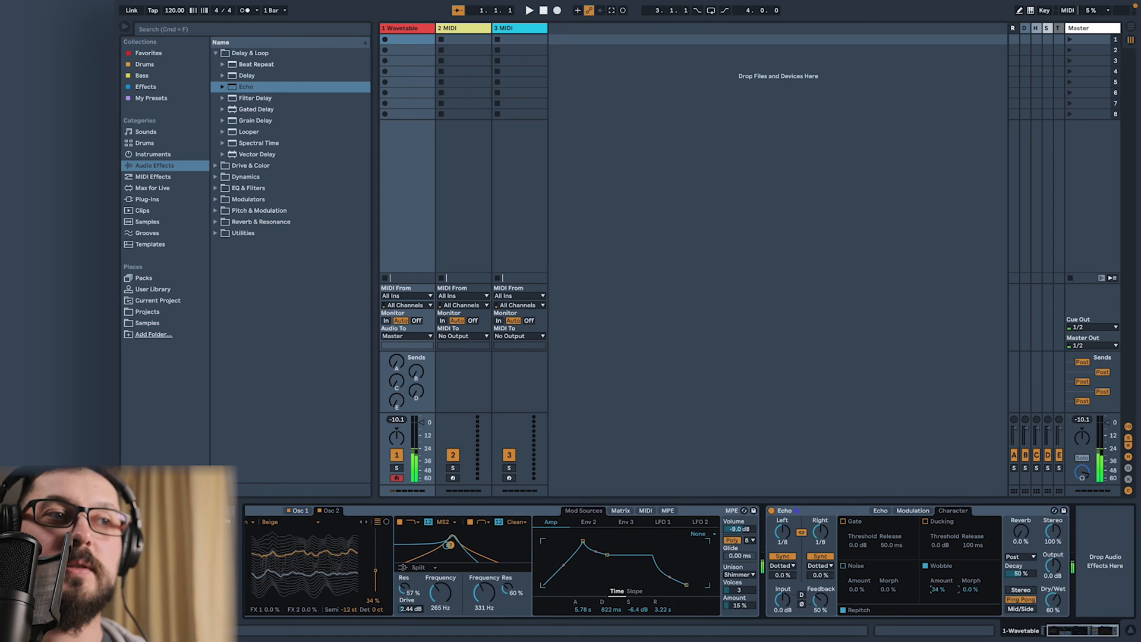
pyautogui.moveTo(938, 592); pyautogui.dragTo(938, 598)
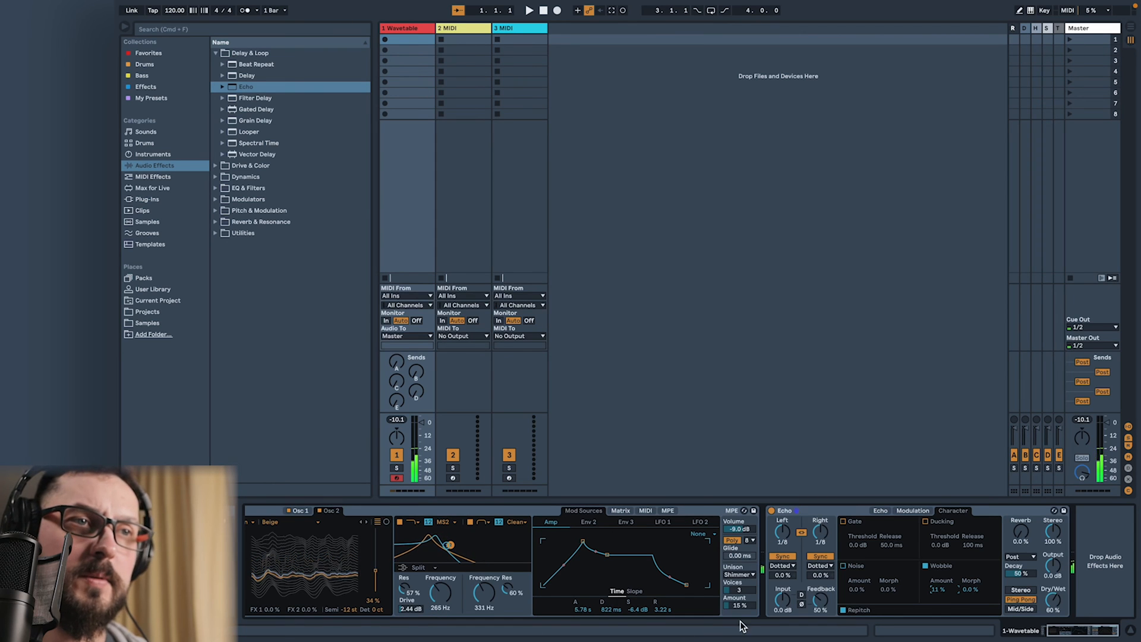
# Step: Modulate oscillator 2's pitch by -0.4 from LFO 1 and raise Echo's feedback to 67%
pyautogui.moveTo(1100, 631); pyautogui.dragTo(1065, 630)
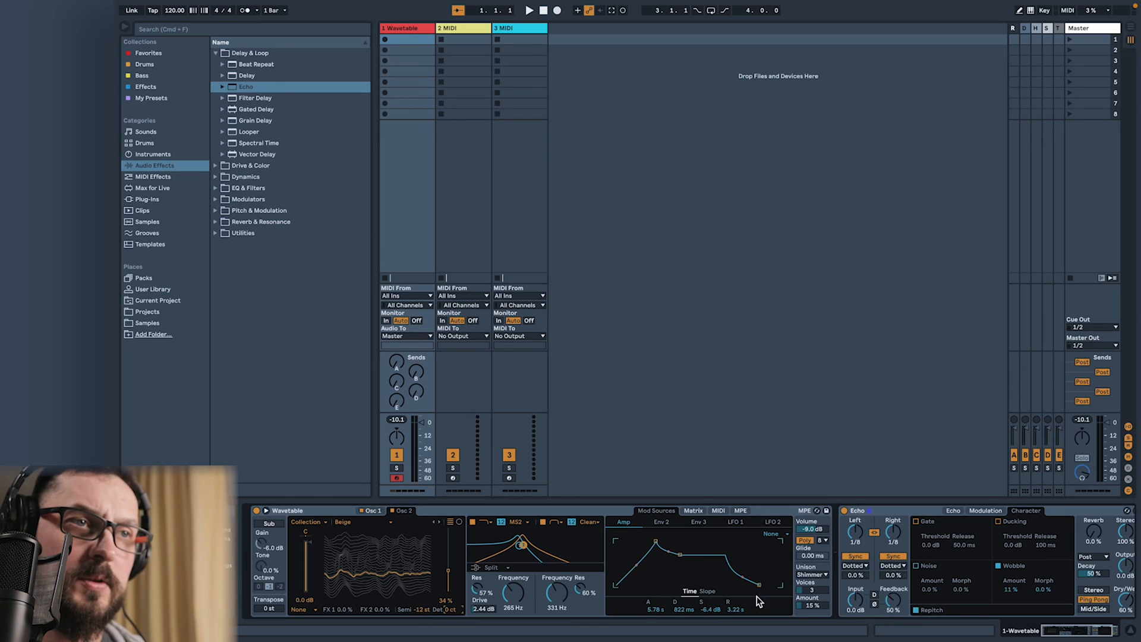
pyautogui.click(692, 511)
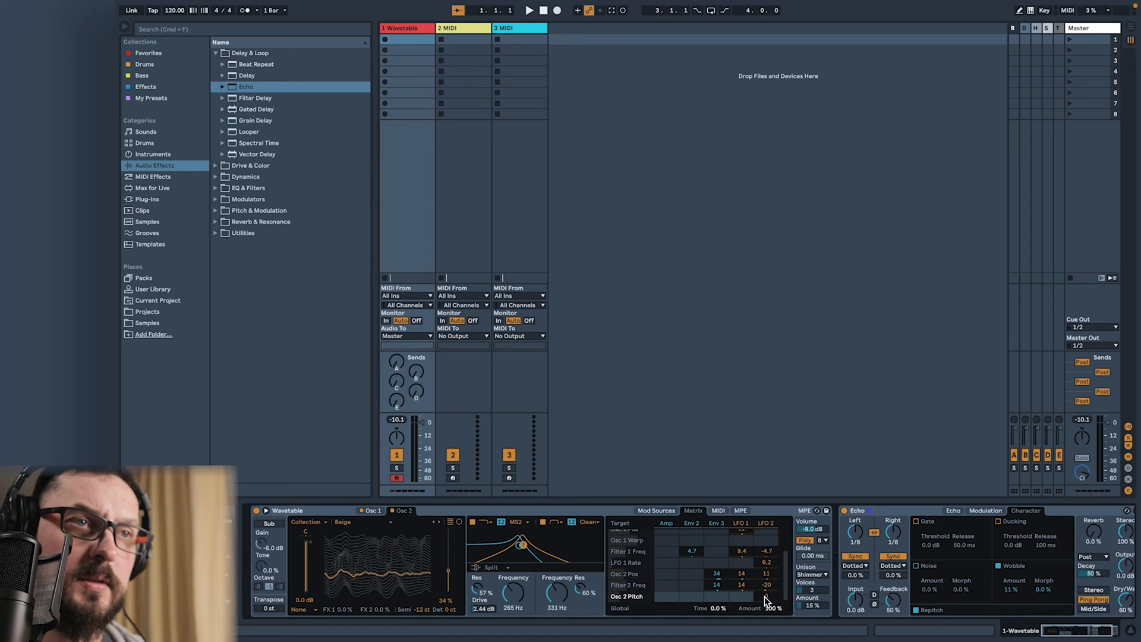
pyautogui.moveTo(750, 596); pyautogui.dragTo(750, 601)
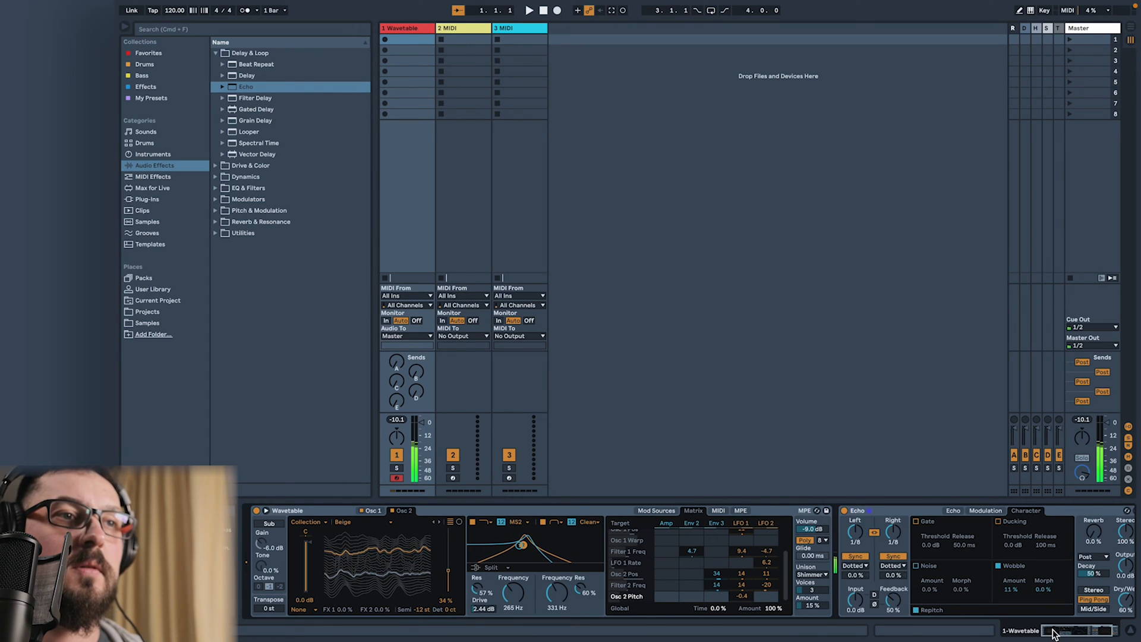
pyautogui.moveTo(1051, 633); pyautogui.dragTo(1057, 632)
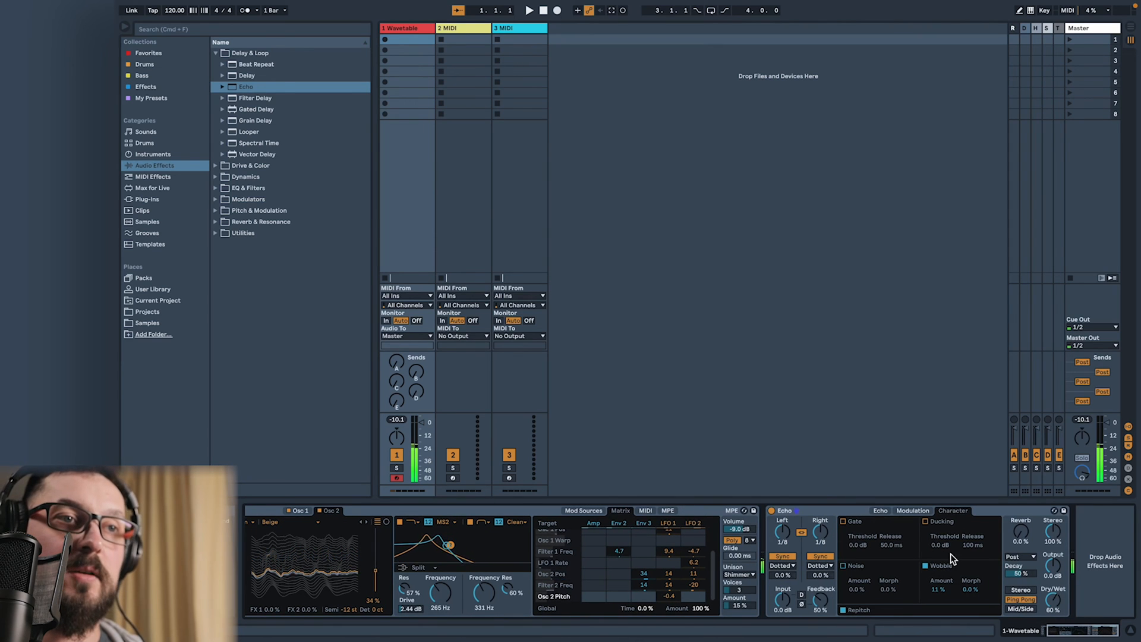
pyautogui.moveTo(820, 599); pyautogui.dragTo(820, 585)
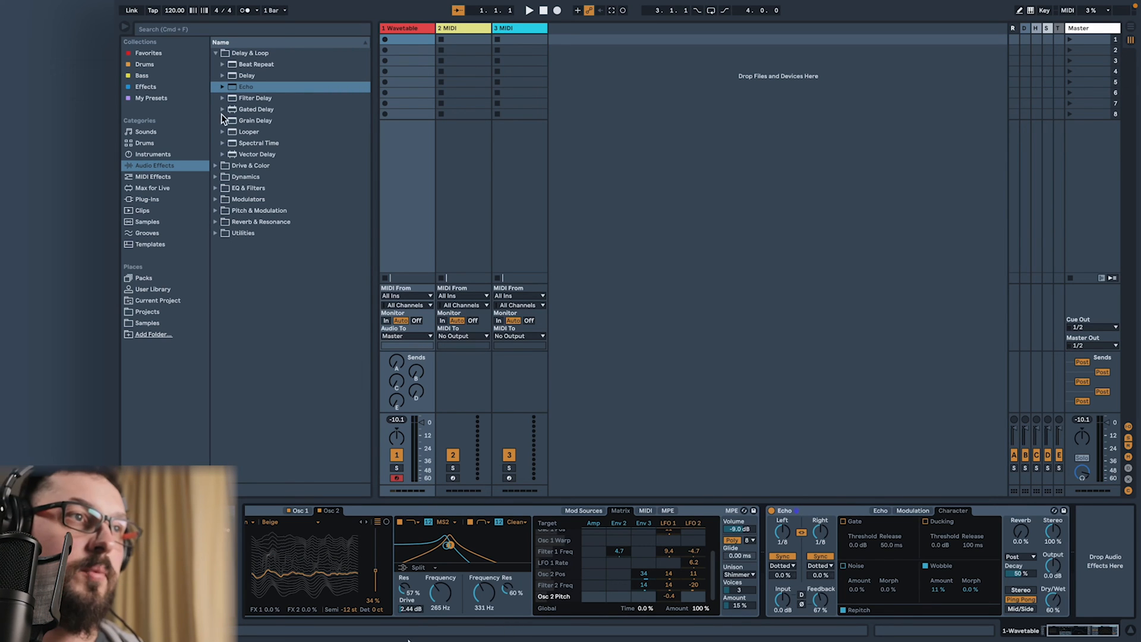
# Step: Find the Compressor among the Dynamics audio effects and add it after Echo
pyautogui.click(216, 53)
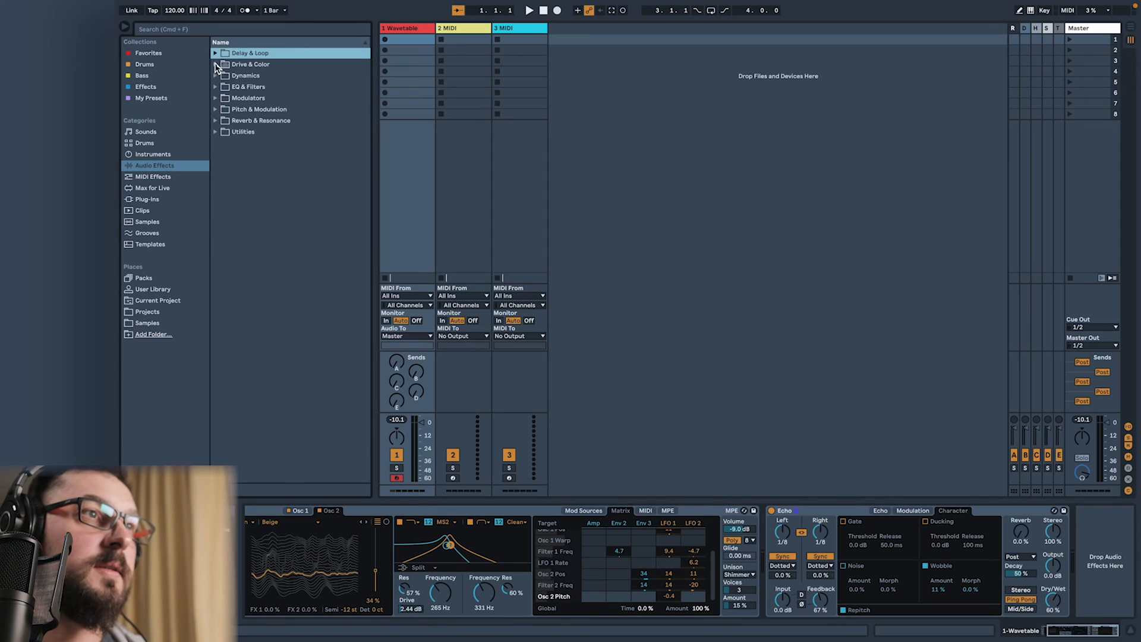
pyautogui.click(216, 64)
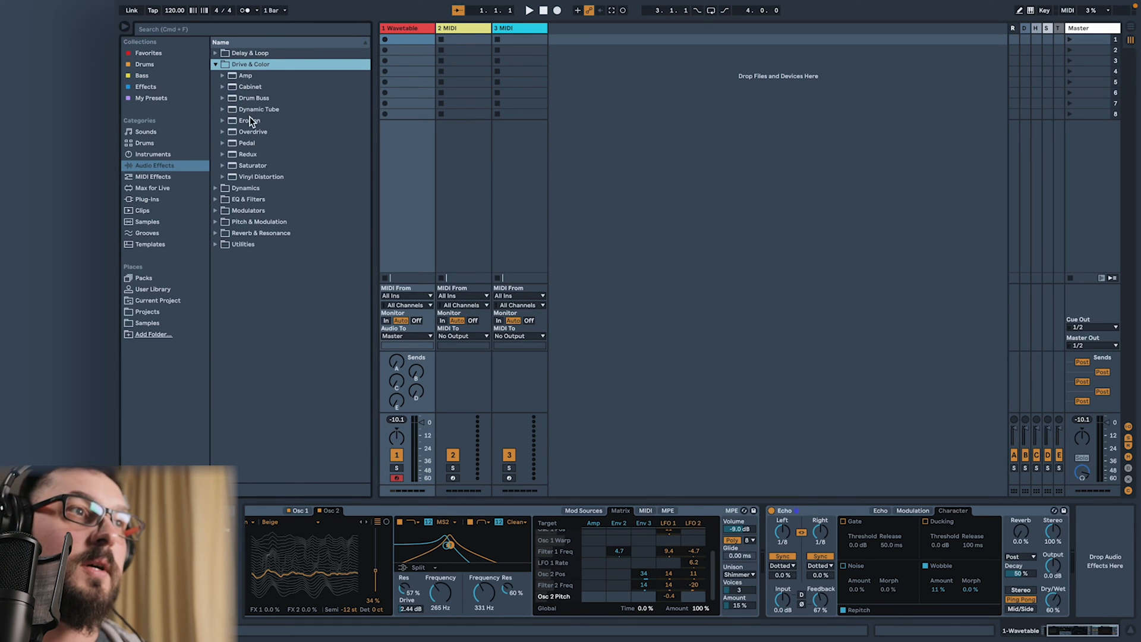
pyautogui.click(217, 66)
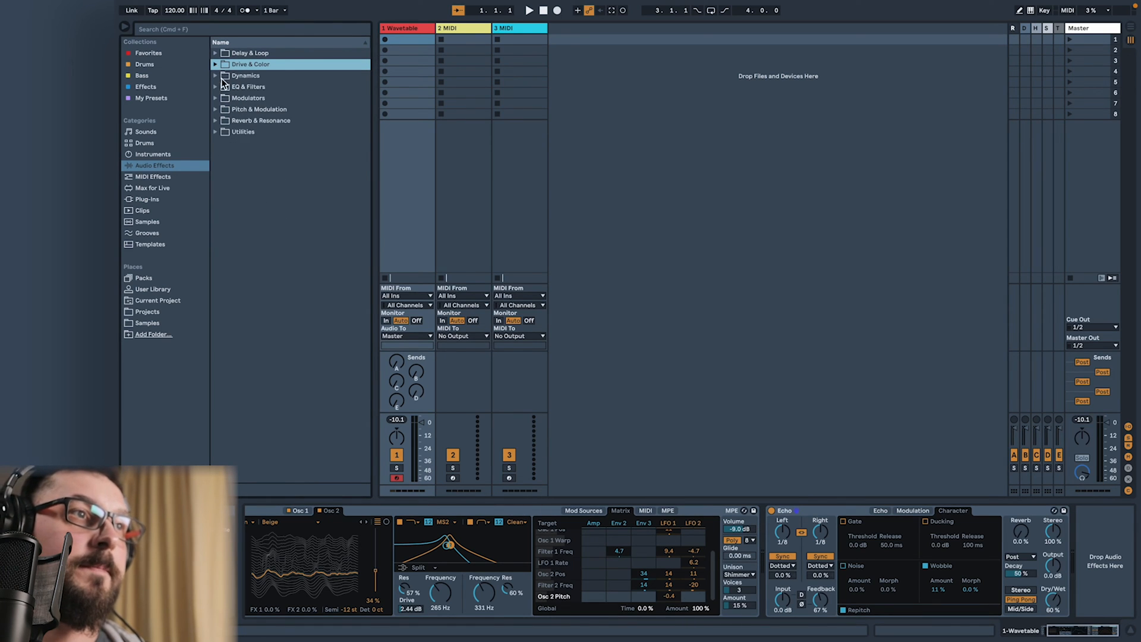
pyautogui.click(215, 76)
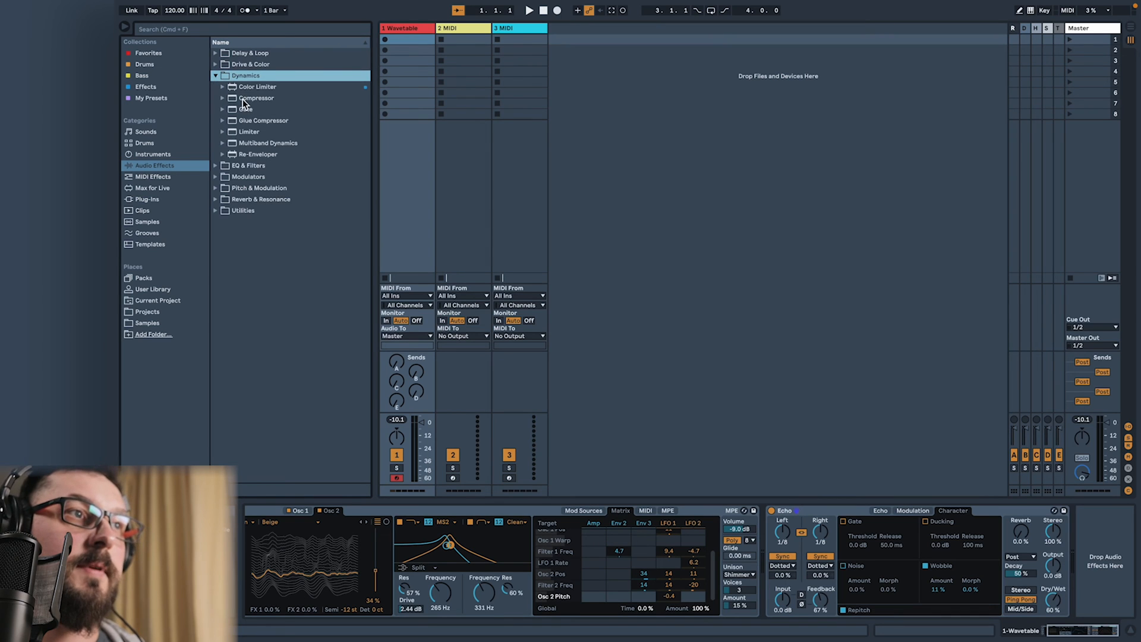
pyautogui.moveTo(240, 100); pyautogui.dragTo(1080, 539)
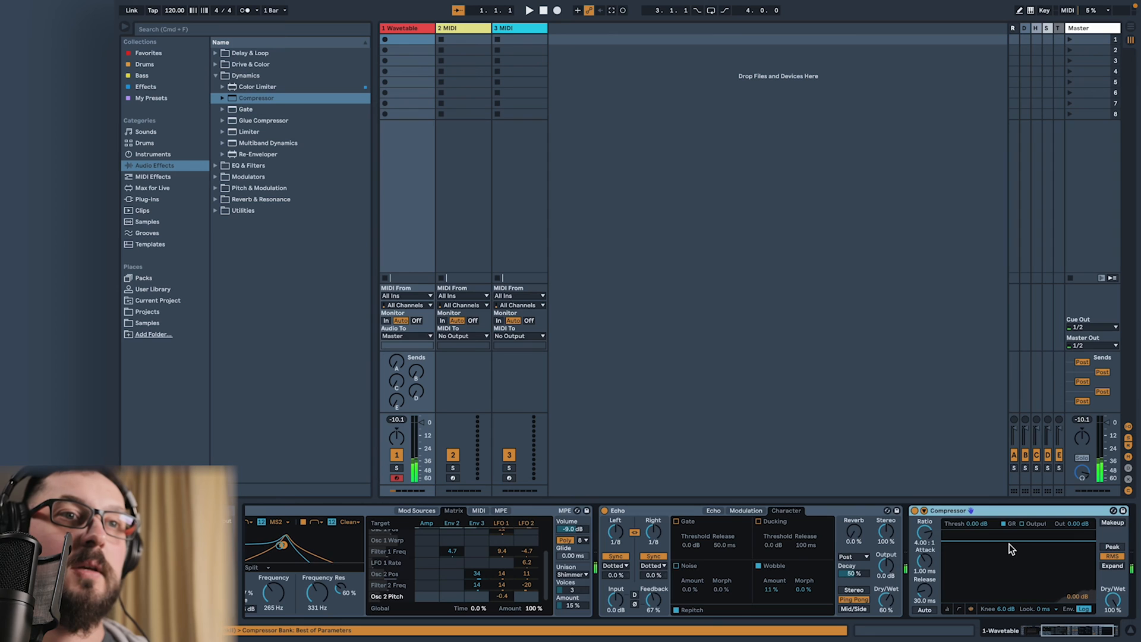
# Step: Lower the Compressor's threshold to -14.8 dB
pyautogui.moveTo(1015, 539); pyautogui.dragTo(1015, 561)
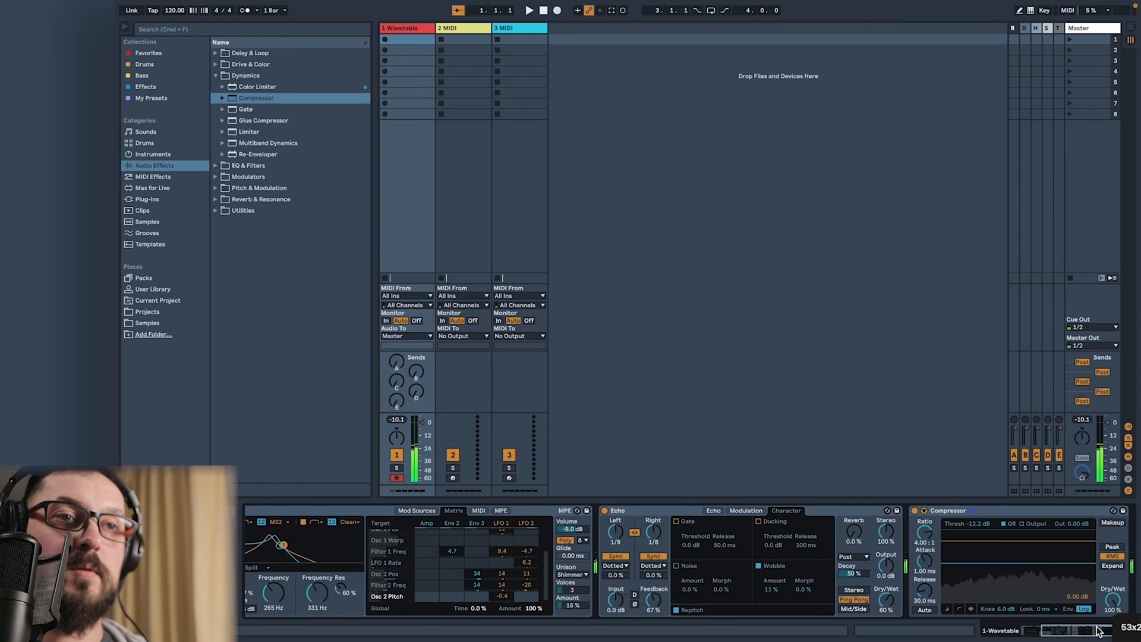
pyautogui.moveTo(1096, 631); pyautogui.dragTo(1131, 631)
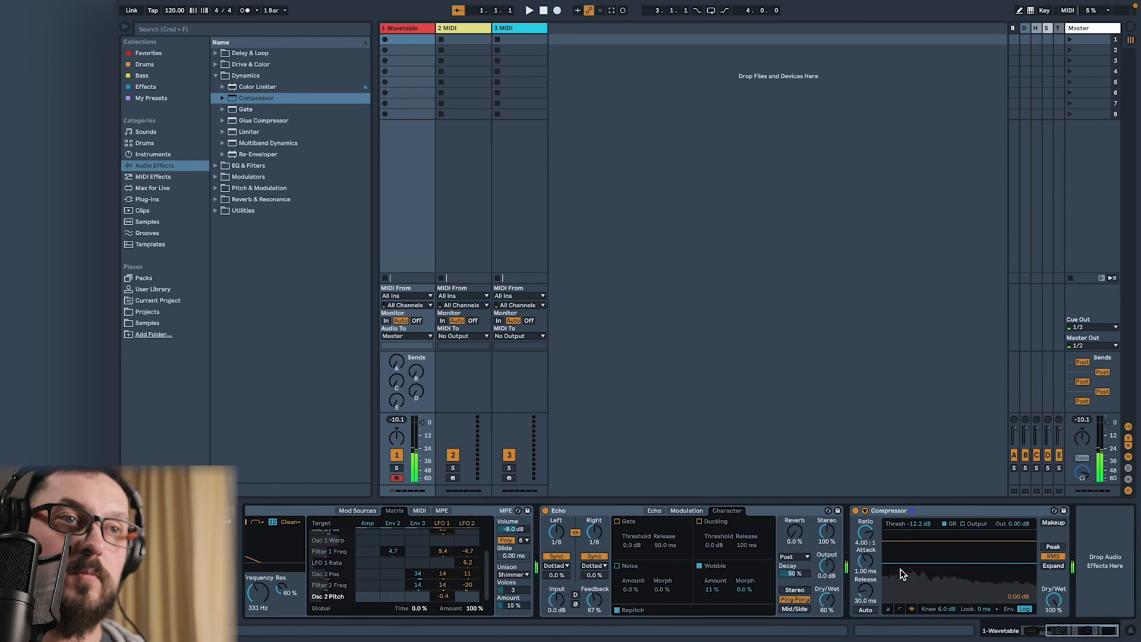
pyautogui.moveTo(957, 564); pyautogui.dragTo(957, 567)
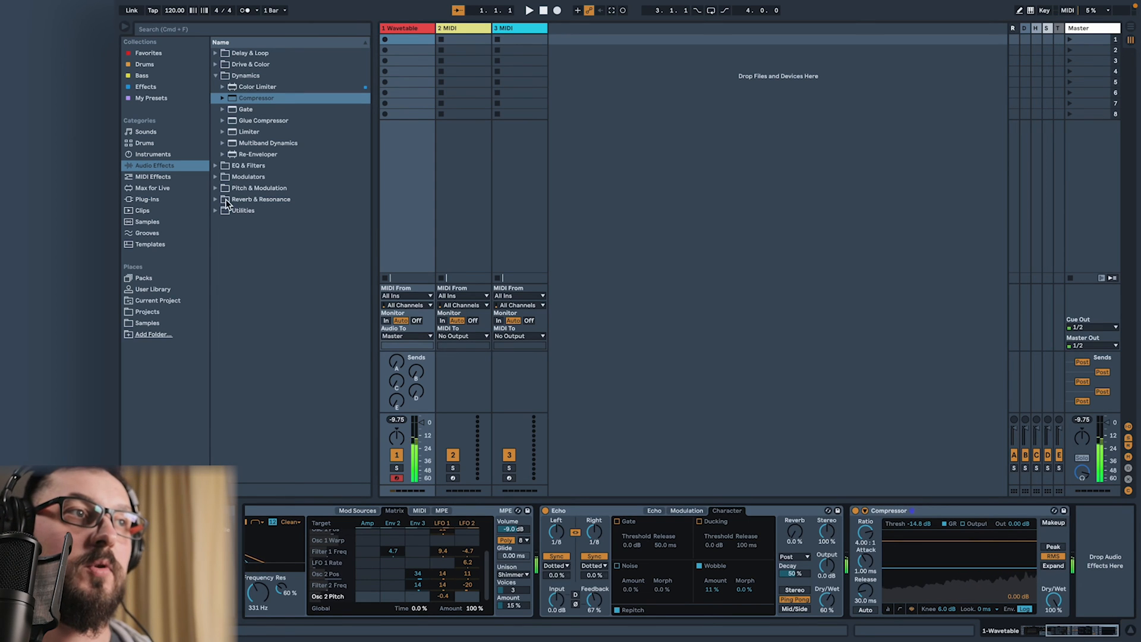
# Step: Add a Convolution Reverb after the Compressor and a Limiter at the end of the device chain
pyautogui.click(216, 75)
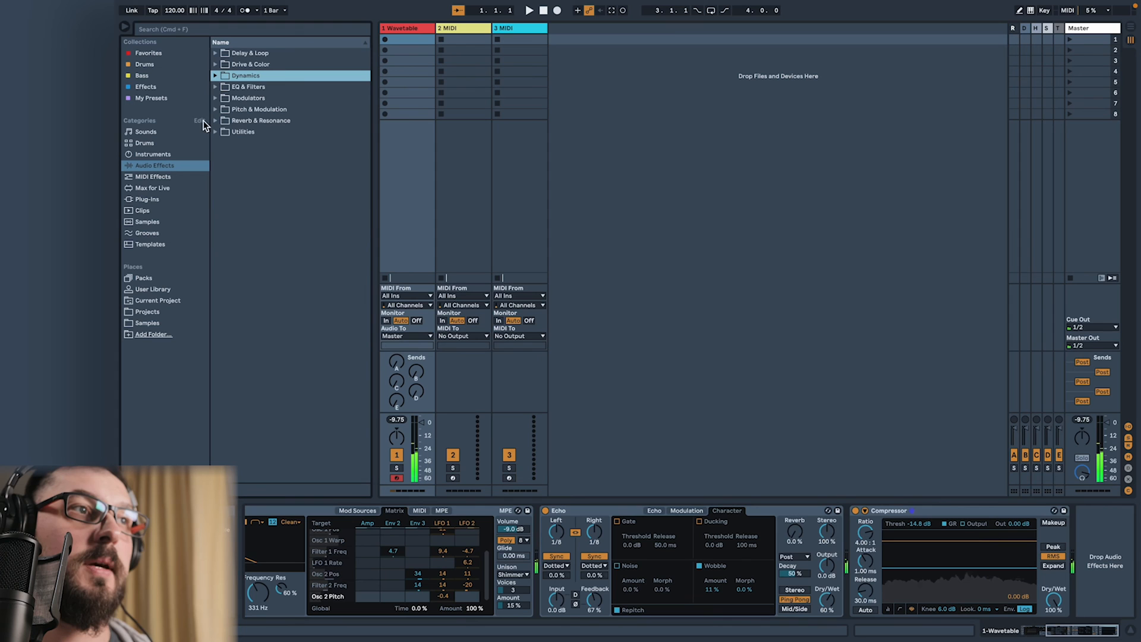
pyautogui.click(215, 121)
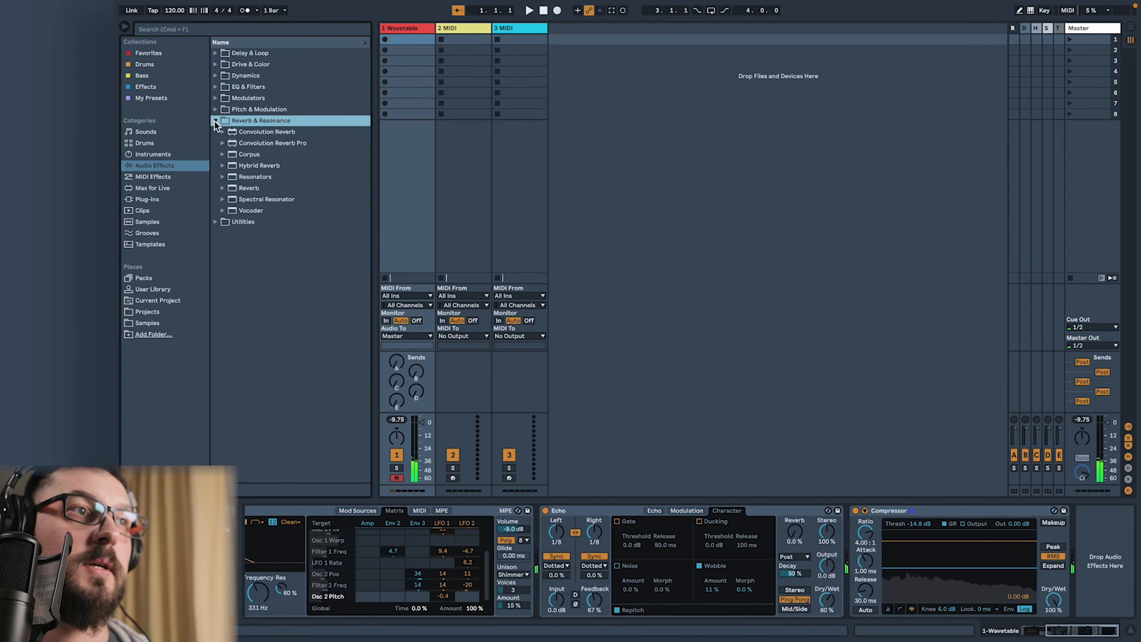
pyautogui.moveTo(248, 135); pyautogui.dragTo(1063, 565)
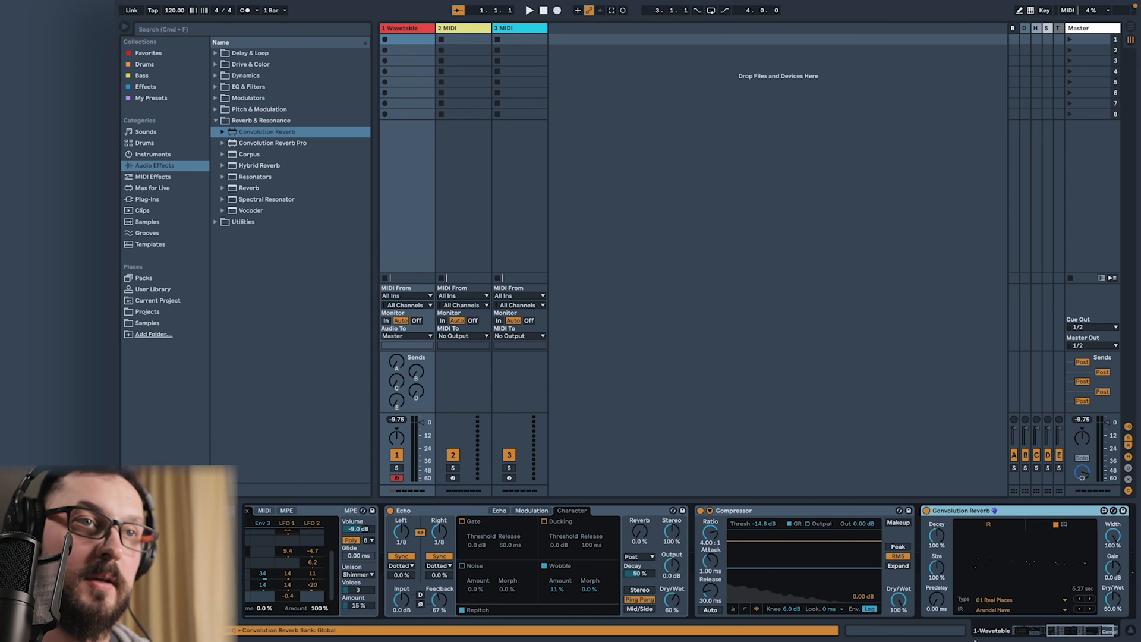
pyautogui.click(214, 77)
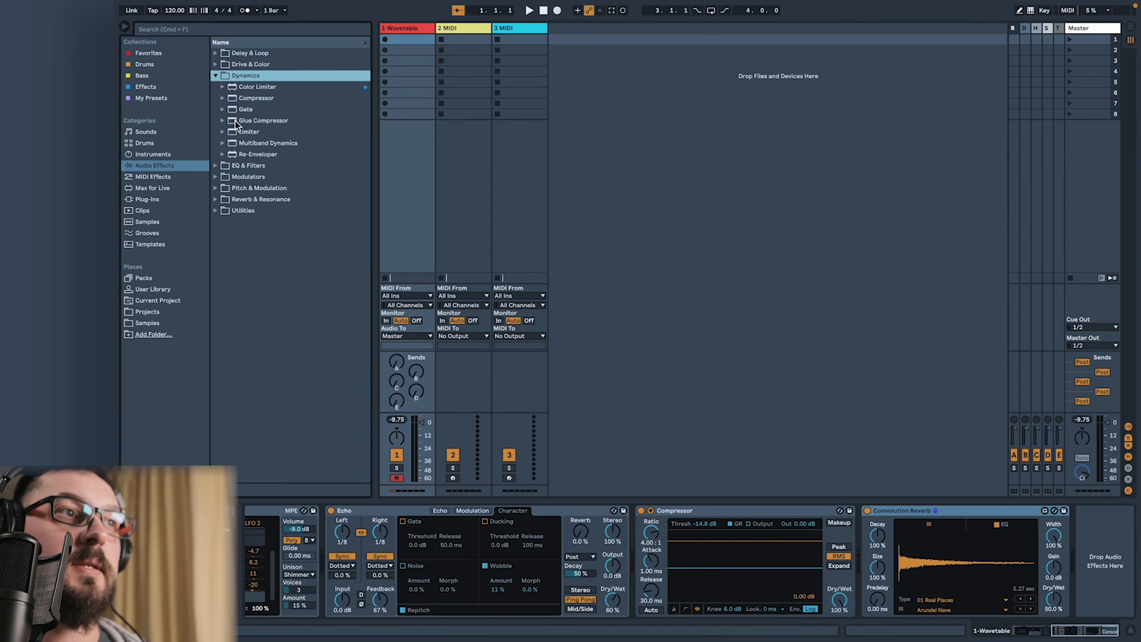
pyautogui.moveTo(238, 132); pyautogui.dragTo(1100, 574)
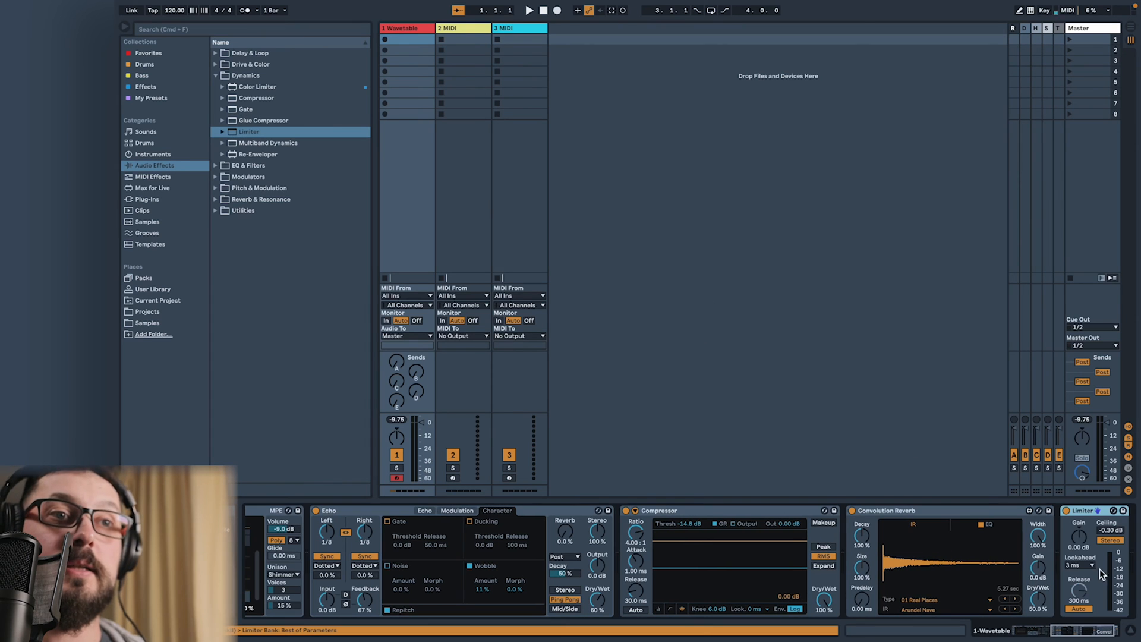
# Step: Load the St Patricks Church 1 LR impulse response in the Convolution Reverb
pyautogui.moveTo(1117, 634); pyautogui.dragTo(1105, 634)
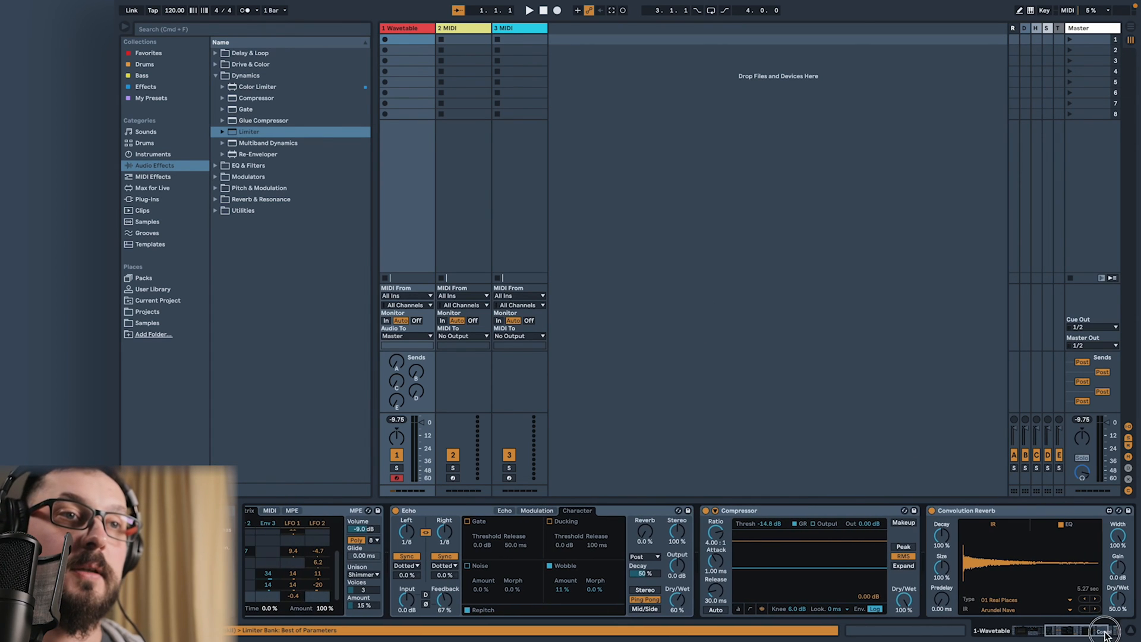
pyautogui.hscroll(5, 1083, 619)
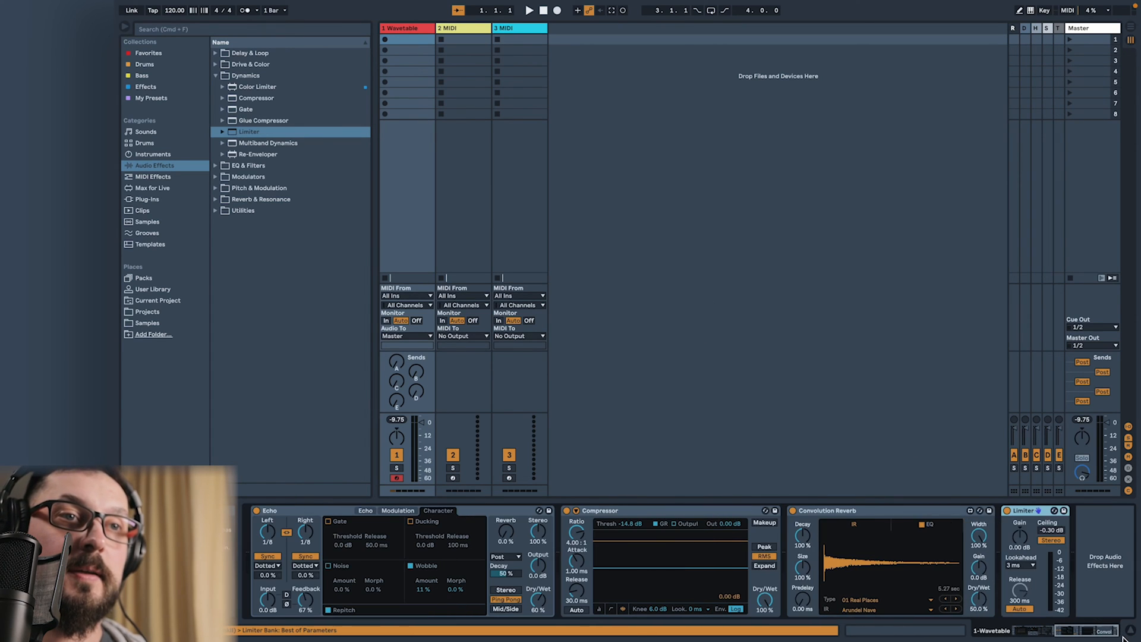
pyautogui.click(883, 608)
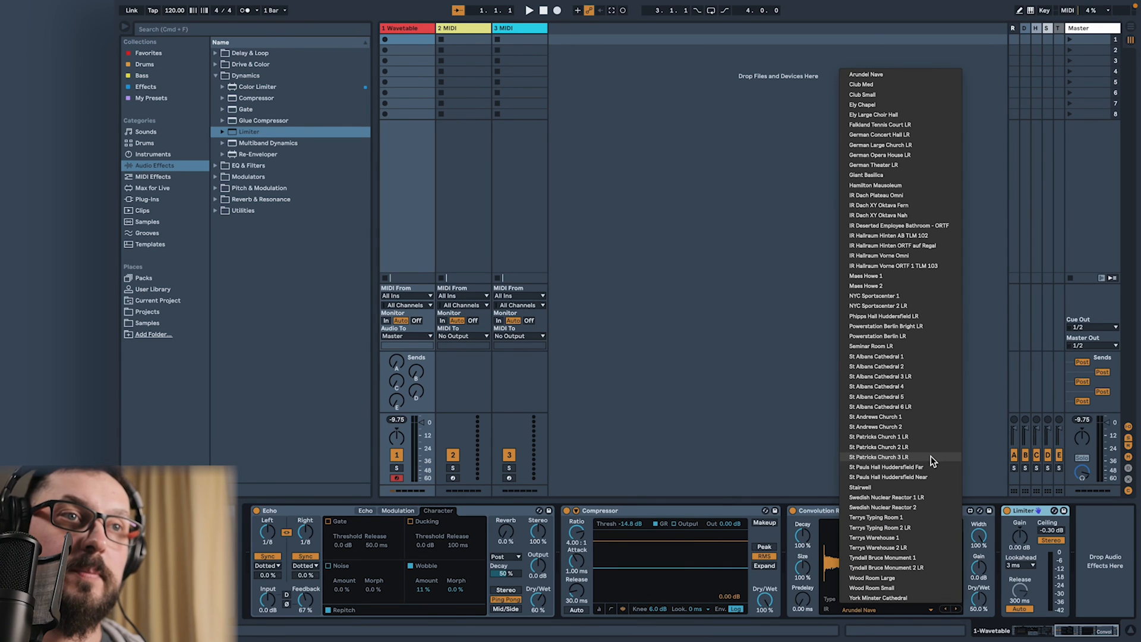
pyautogui.click(878, 437)
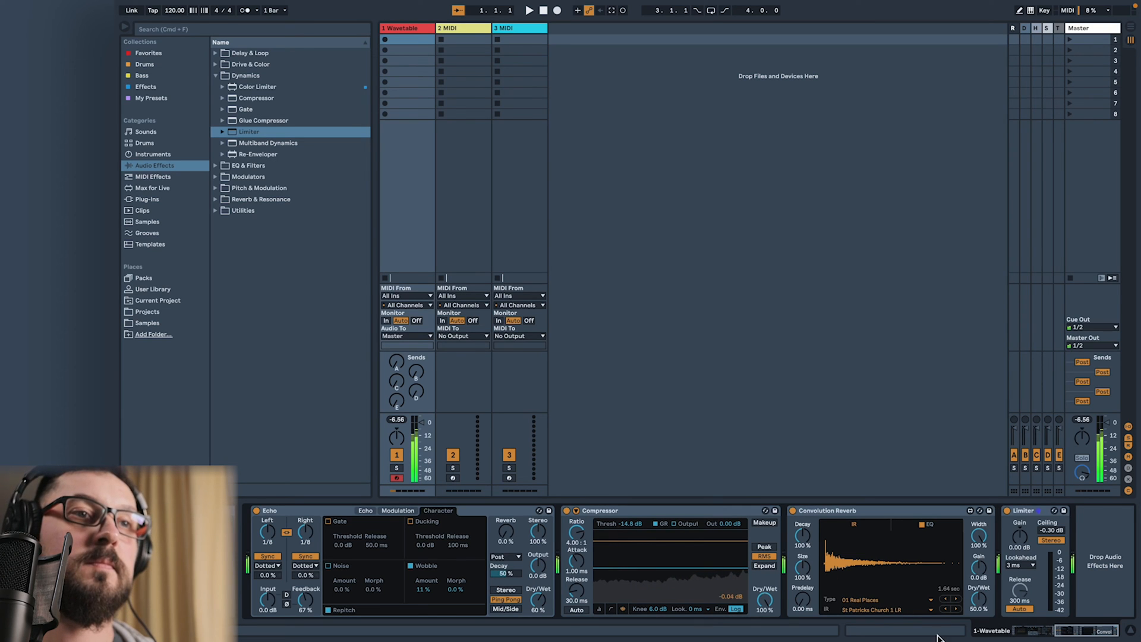
# Step: Raise Wavetable's filter 2 resonance to 74% and modulate it by 14 from LFO 2 and 6.2 from LFO 1
pyautogui.moveTo(1068, 631); pyautogui.dragTo(1019, 628)
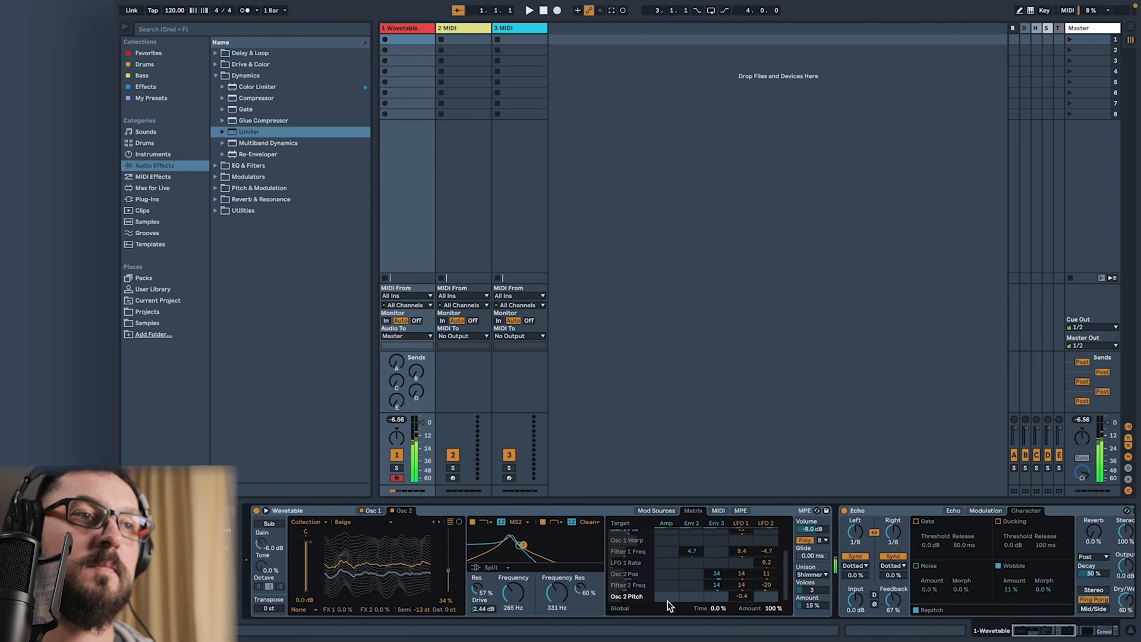
pyautogui.moveTo(578, 589); pyautogui.dragTo(578, 579)
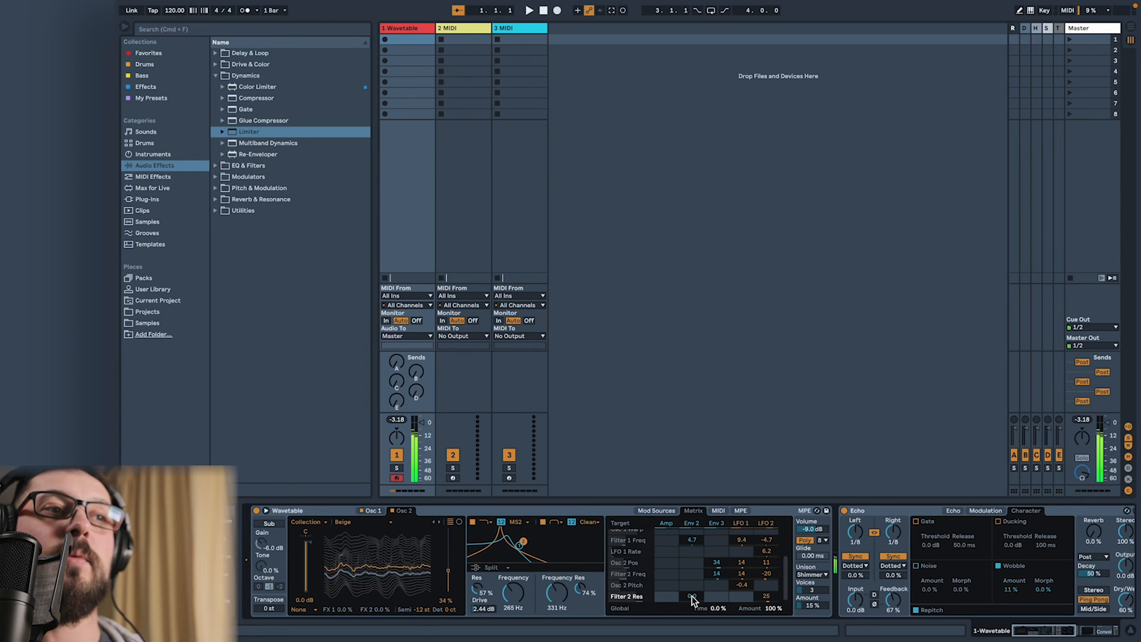
pyautogui.moveTo(766, 597); pyautogui.dragTo(771, 598)
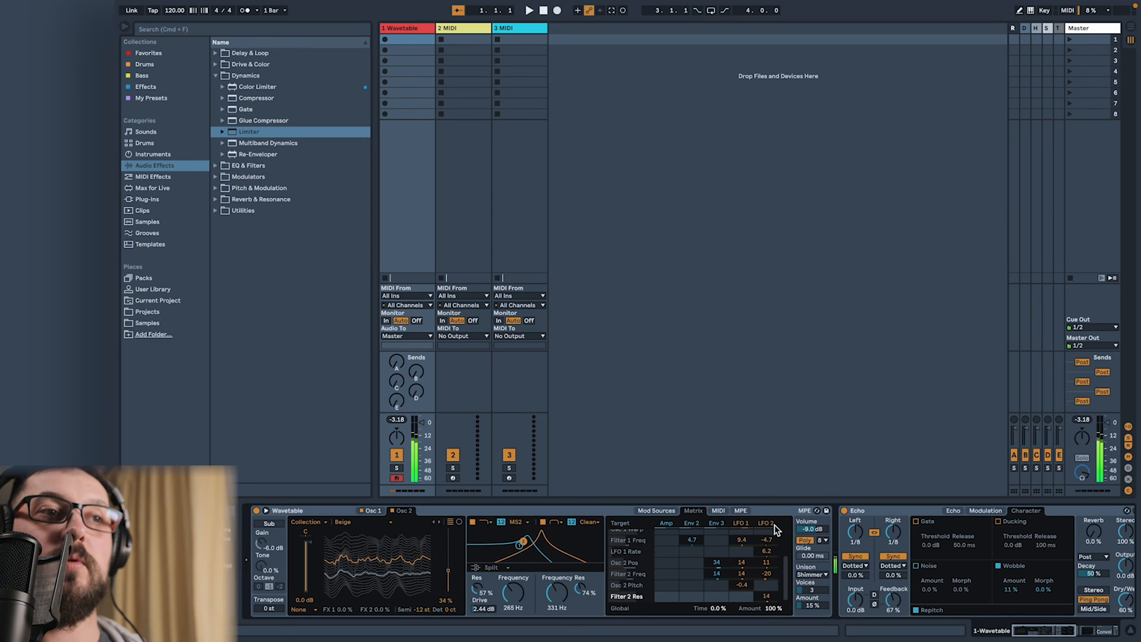
pyautogui.moveTo(755, 597); pyautogui.dragTo(748, 598)
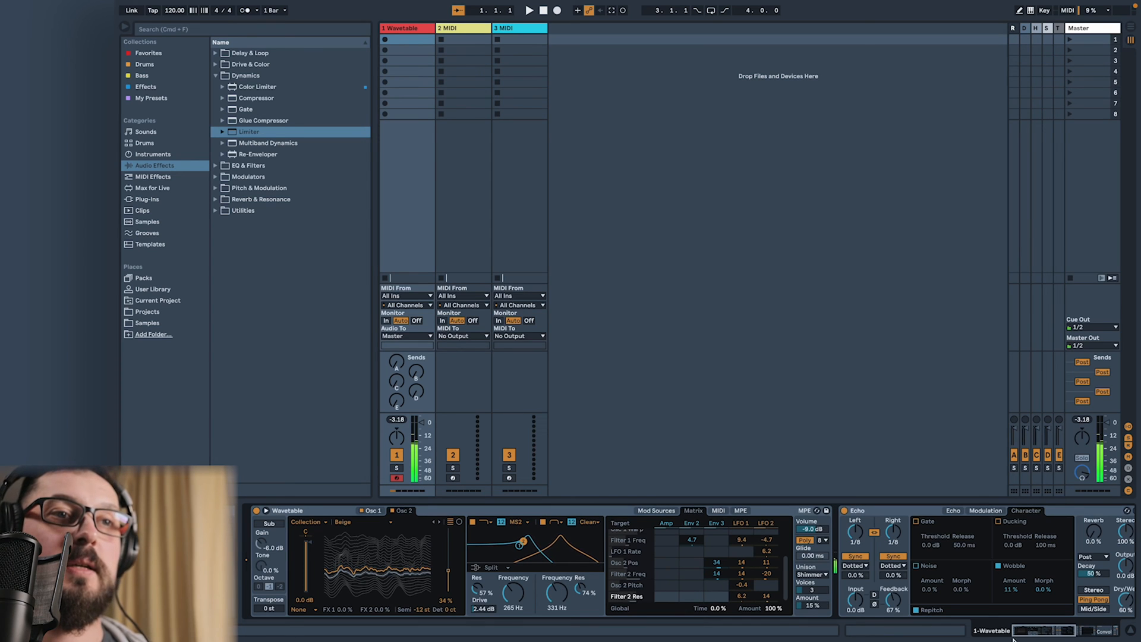
# Step: Find Vinyl Distortion among the Drive & Color effects and insert it between Echo and the Compressor
pyautogui.moveTo(1022, 634)
pyautogui.mouseDown()
pyautogui.moveTo(1059, 632)
pyautogui.moveTo(1005, 636)
pyautogui.mouseUp()
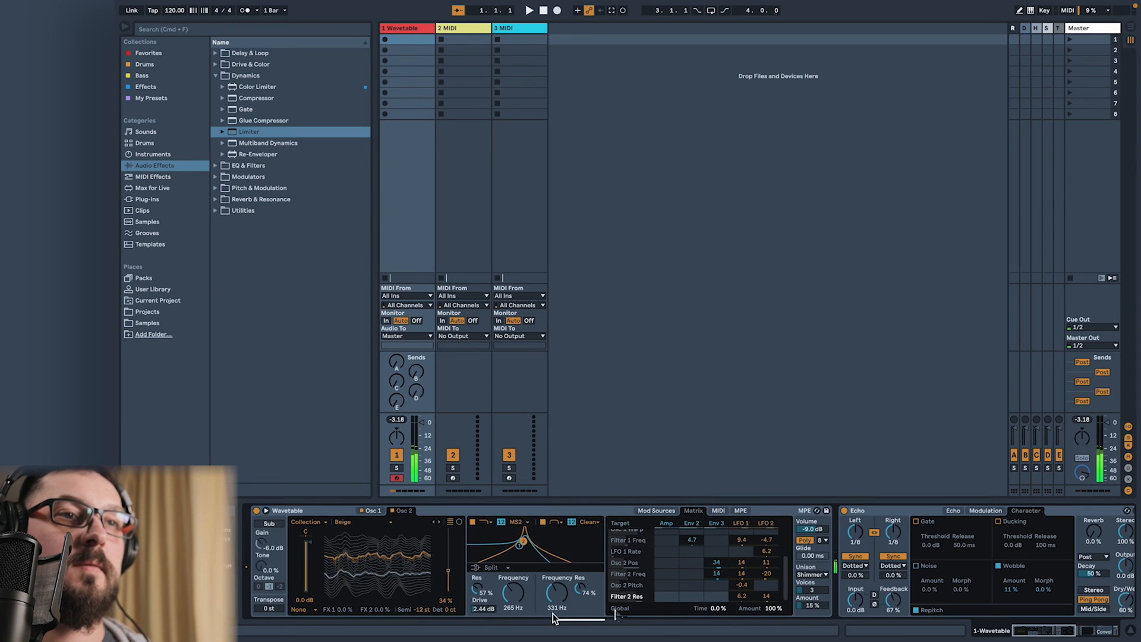
pyautogui.moveTo(1027, 630); pyautogui.dragTo(1065, 634)
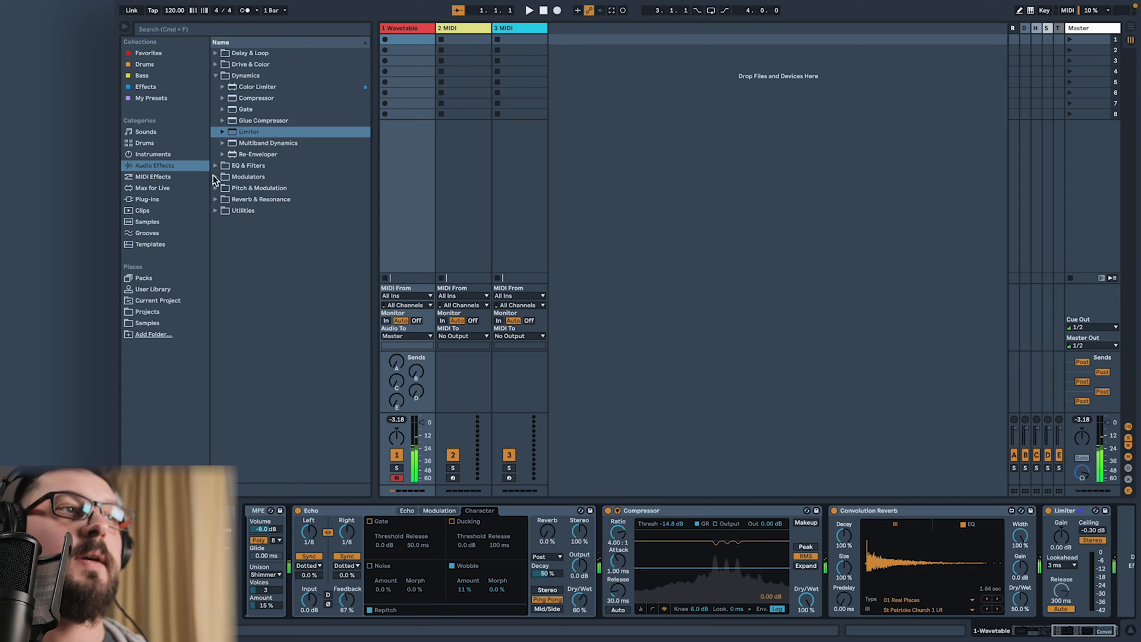
pyautogui.click(222, 131)
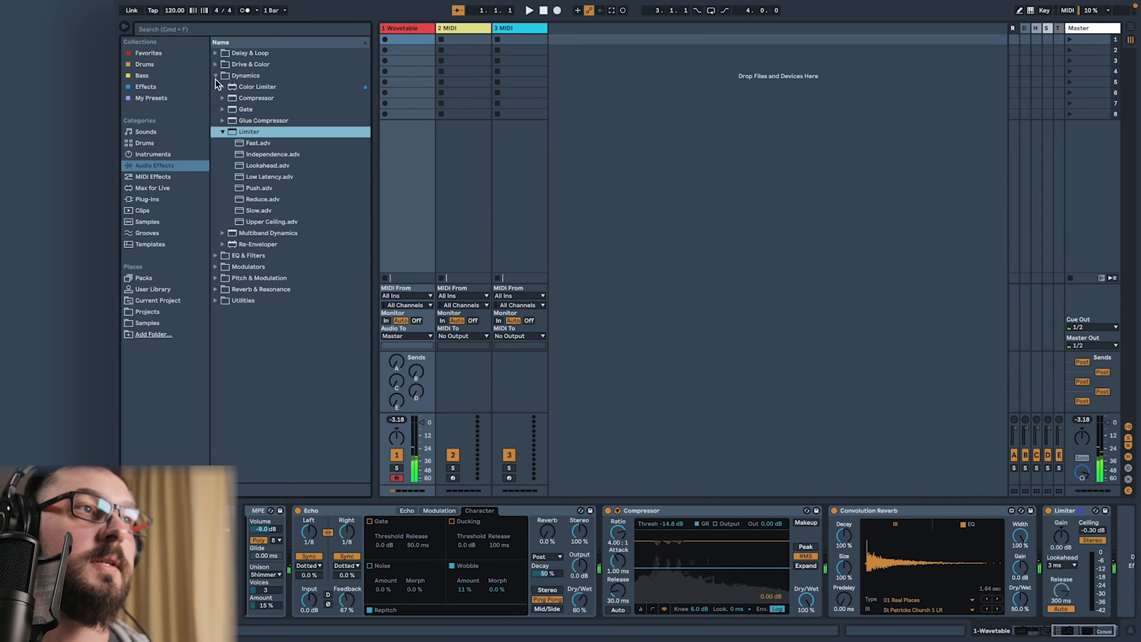
pyautogui.click(217, 65)
pyautogui.click(215, 75)
pyautogui.click(216, 66)
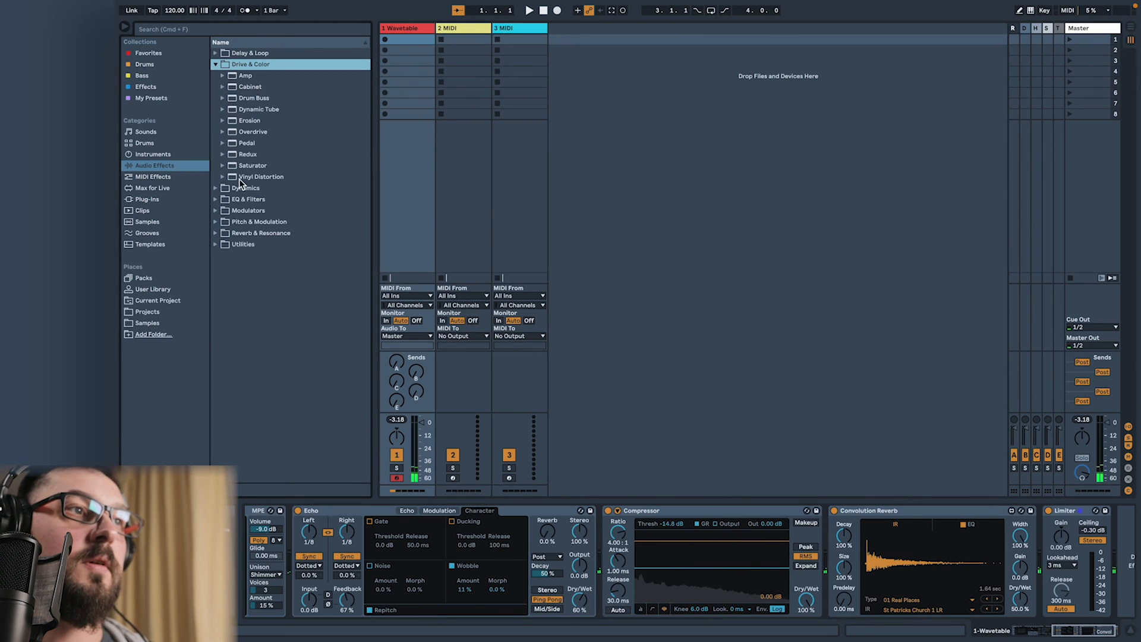
pyautogui.moveTo(239, 177); pyautogui.dragTo(617, 524)
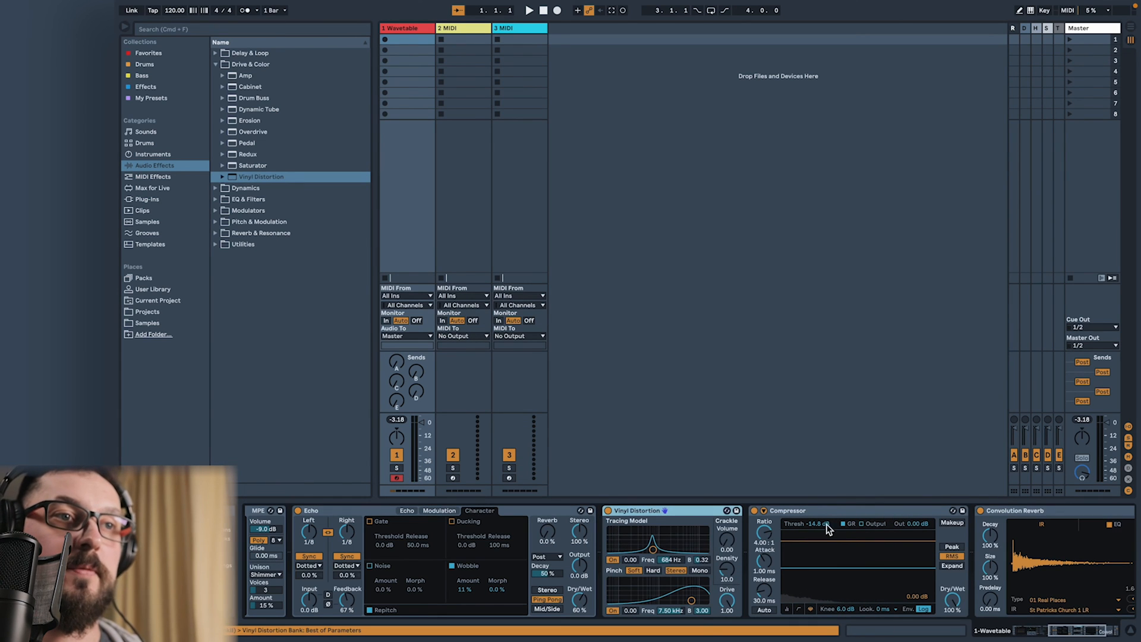
# Step: Set Vinyl Distortion's tracing model amount to 0.32, its pinch to 0.35 at 289 Hz, and its drive to 0.60
pyautogui.moveTo(692, 602); pyautogui.dragTo(640, 593)
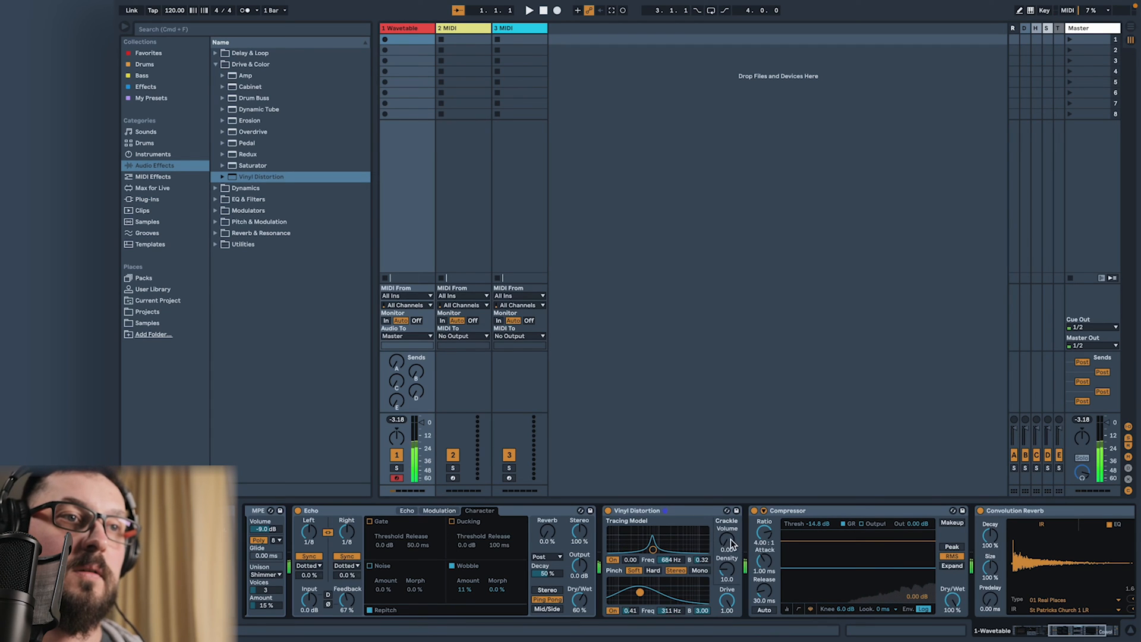
pyautogui.moveTo(652, 549); pyautogui.dragTo(647, 547)
pyautogui.moveTo(644, 548); pyautogui.dragTo(653, 544)
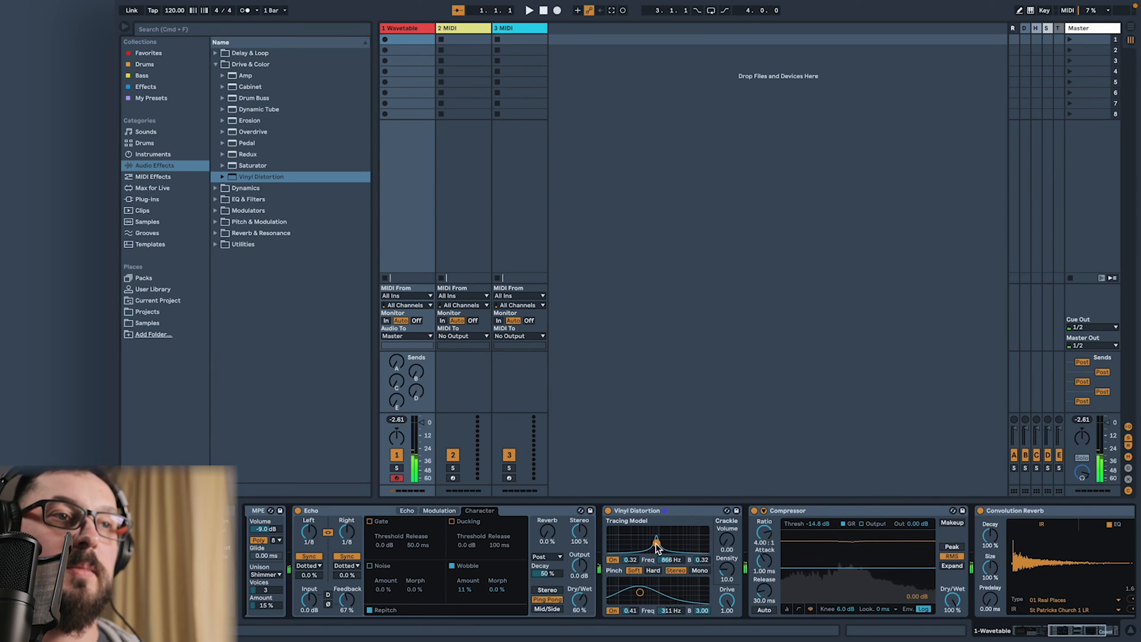
pyautogui.moveTo(639, 592); pyautogui.dragTo(639, 593)
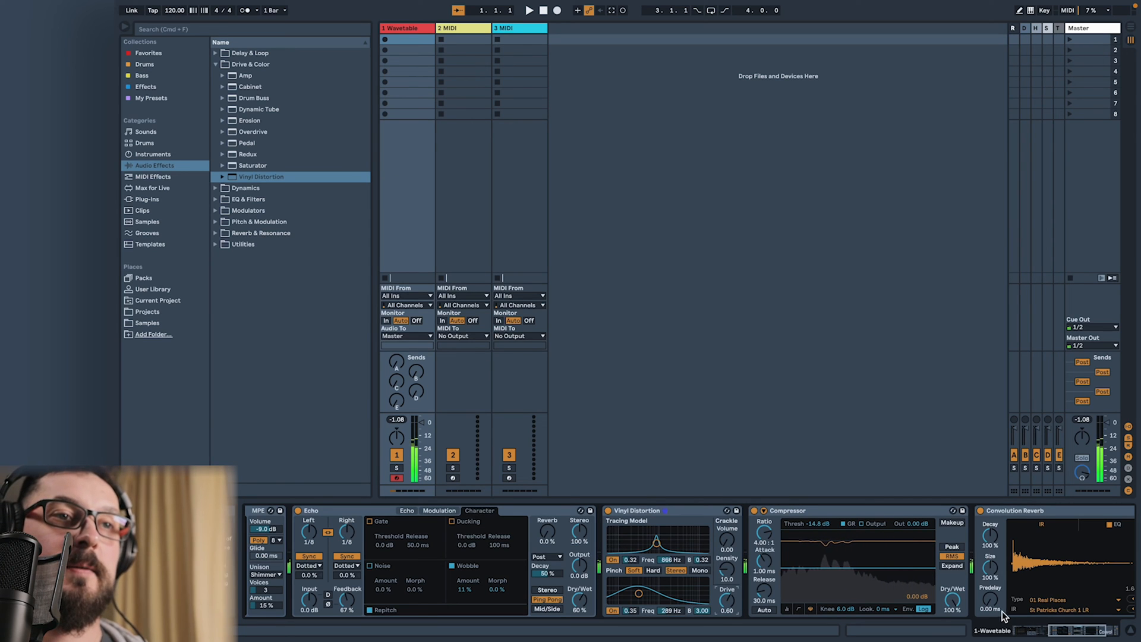
# Step: Group Wavetable and all its effects through the Limiter into an Instrument Rack
pyautogui.moveTo(1072, 633); pyautogui.dragTo(942, 634)
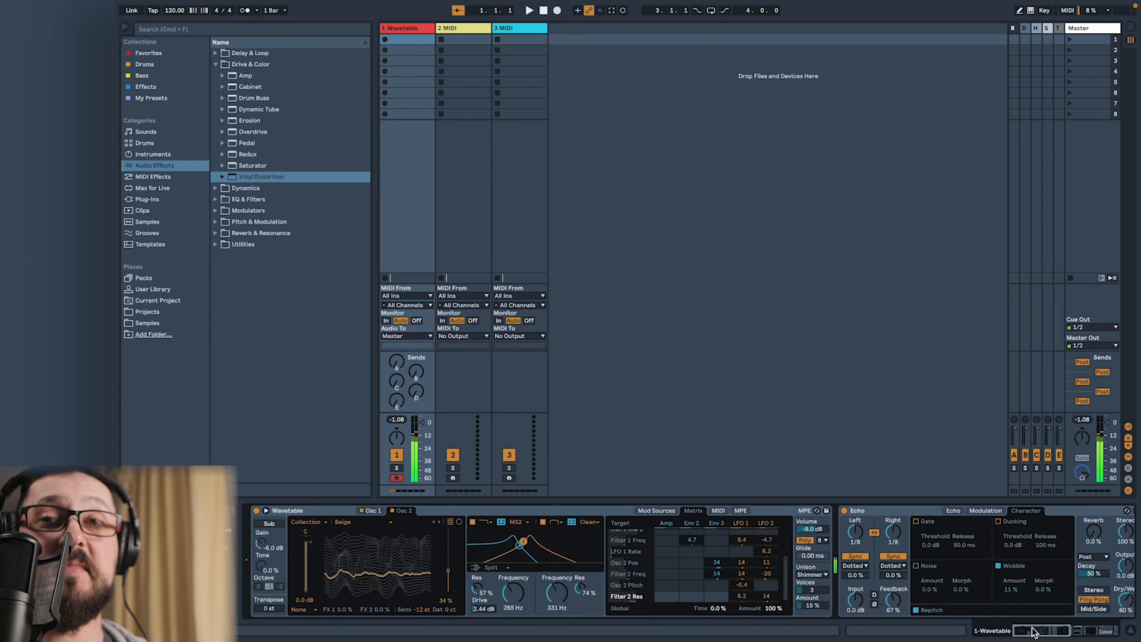
pyautogui.moveTo(1032, 632); pyautogui.dragTo(971, 633)
pyautogui.click(1023, 511)
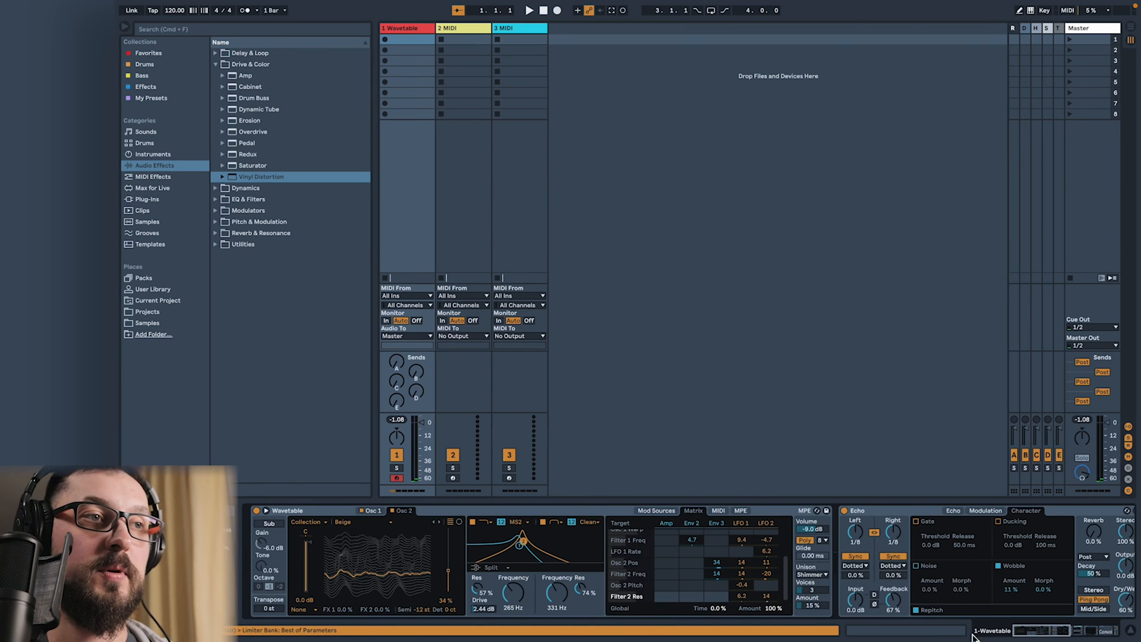
pyautogui.rightClick(504, 511)
pyautogui.click(529, 550)
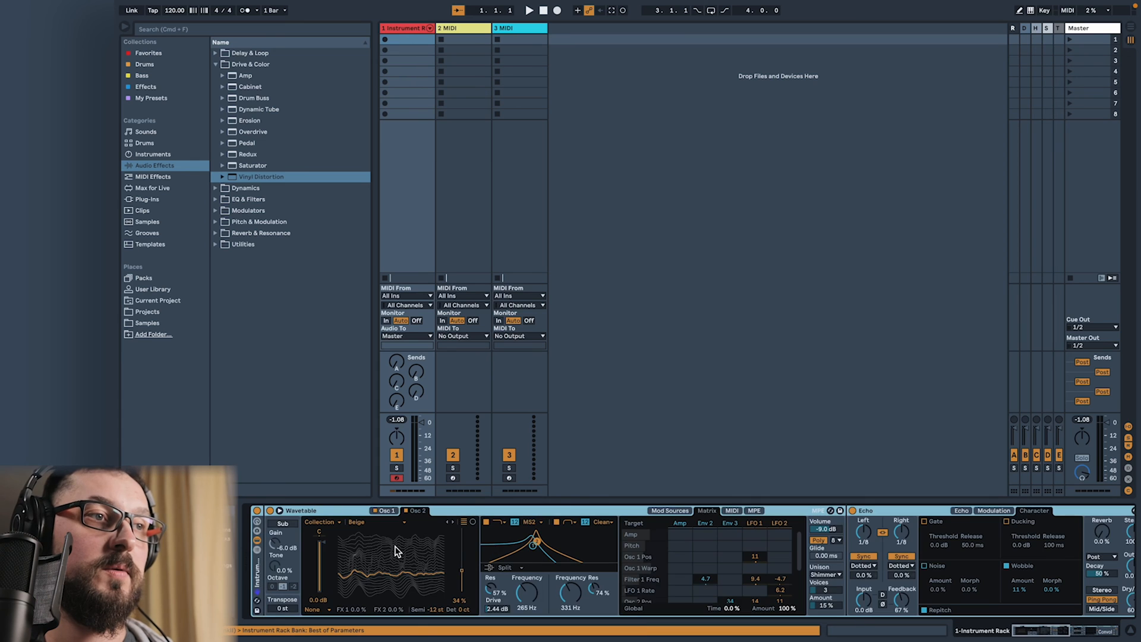
# Step: Show the rack's chain list and macro controls, reduced to six macros with the macro variations hidden
pyautogui.click(257, 550)
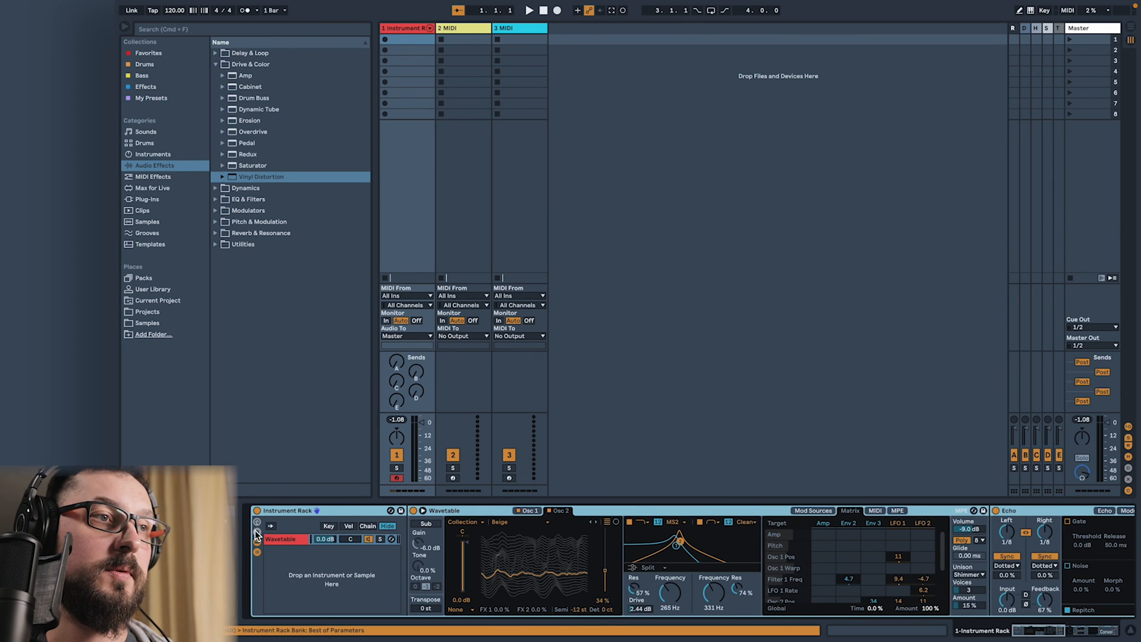
pyautogui.click(257, 524)
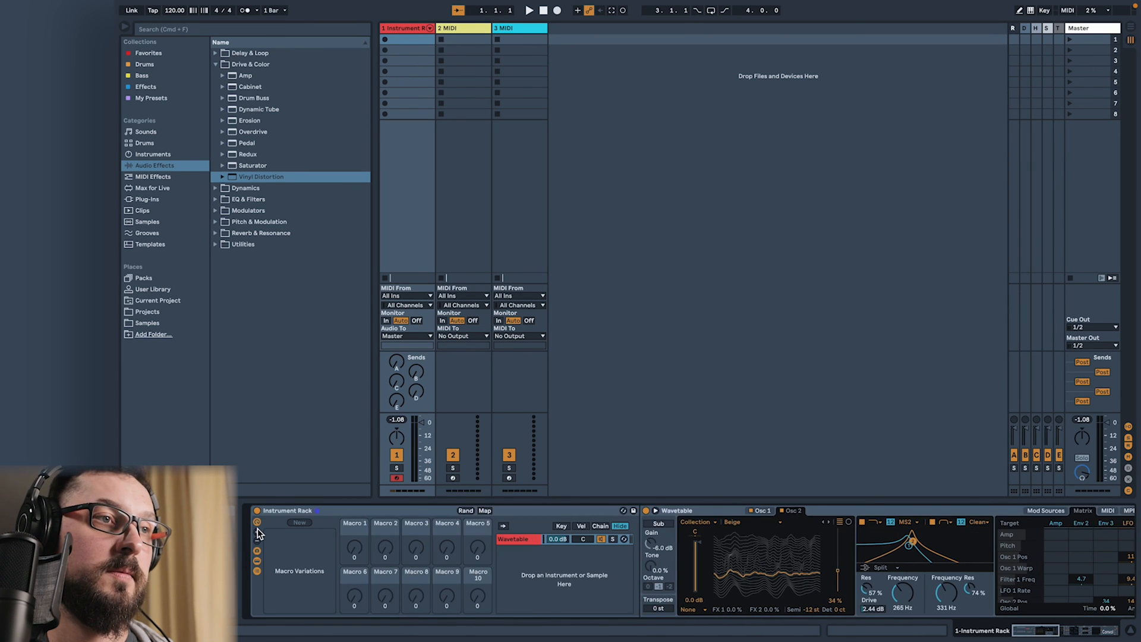
pyautogui.click(257, 531)
pyautogui.click(259, 540)
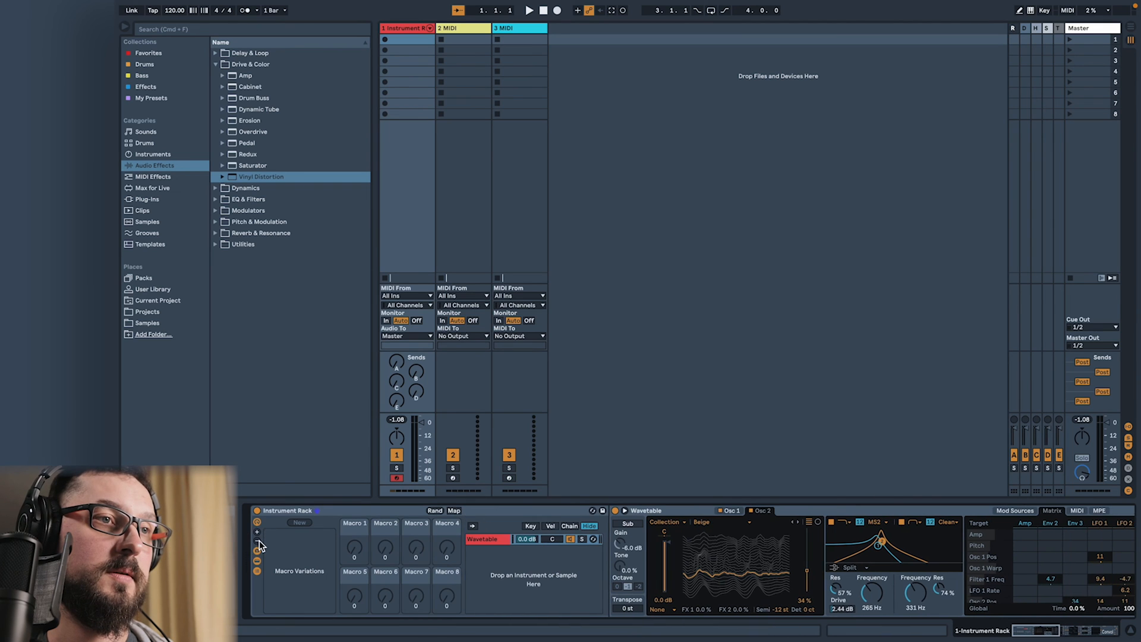
pyautogui.click(259, 540)
pyautogui.click(259, 540)
pyautogui.click(257, 550)
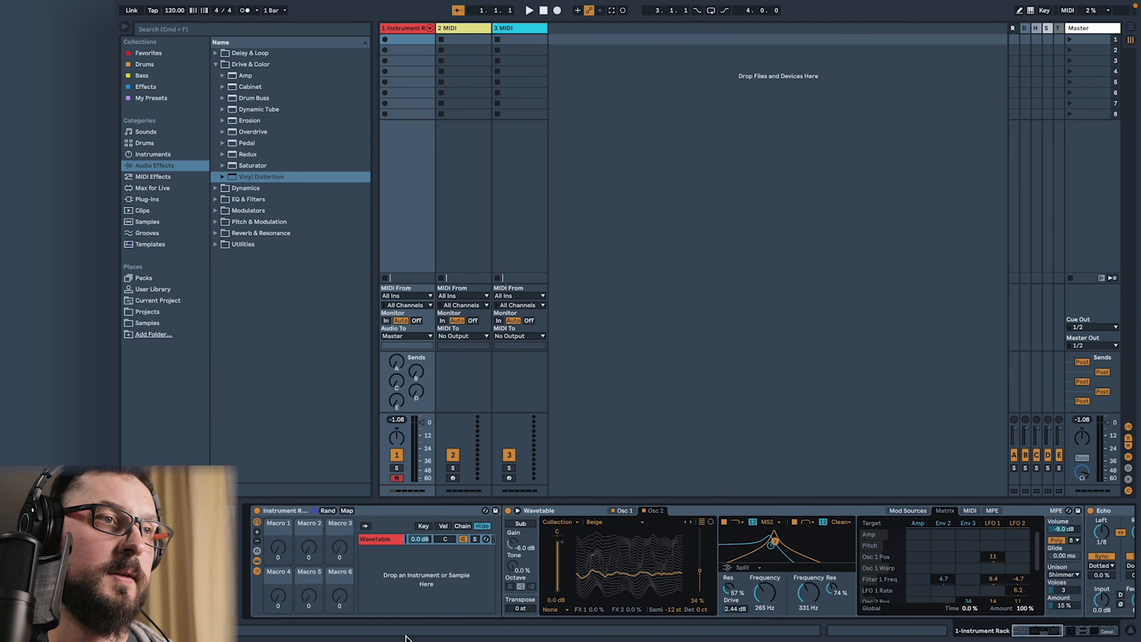
# Step: Enter the rack's macro mapping mode and map Vinyl Distortion's drive to Macro 1
pyautogui.moveTo(1047, 634); pyautogui.dragTo(1065, 635)
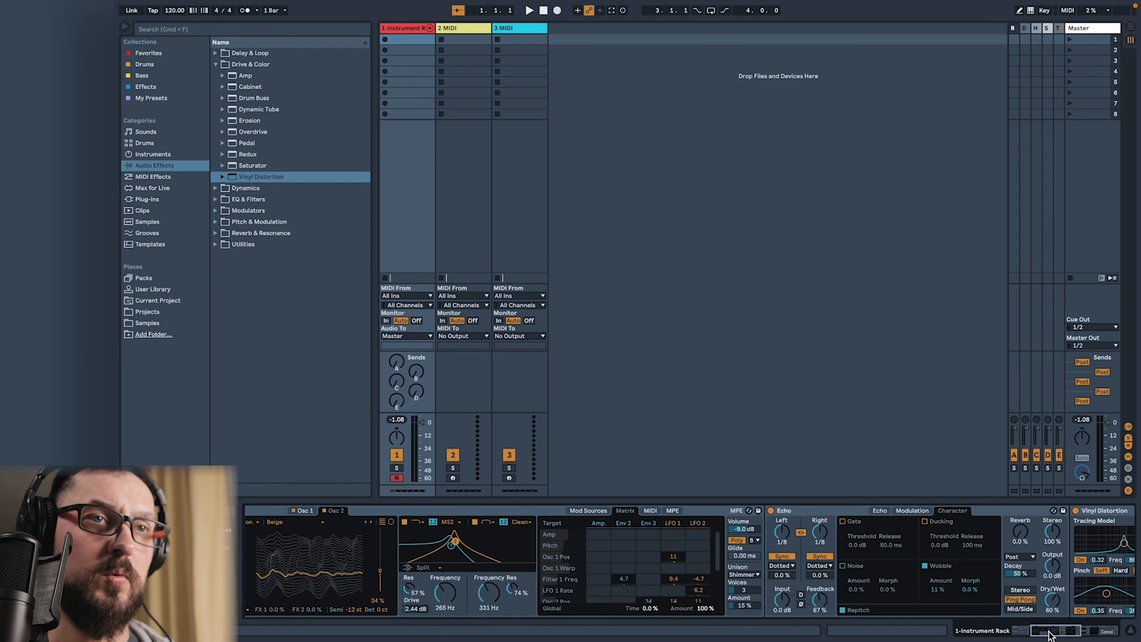
pyautogui.moveTo(1049, 635); pyautogui.dragTo(990, 628)
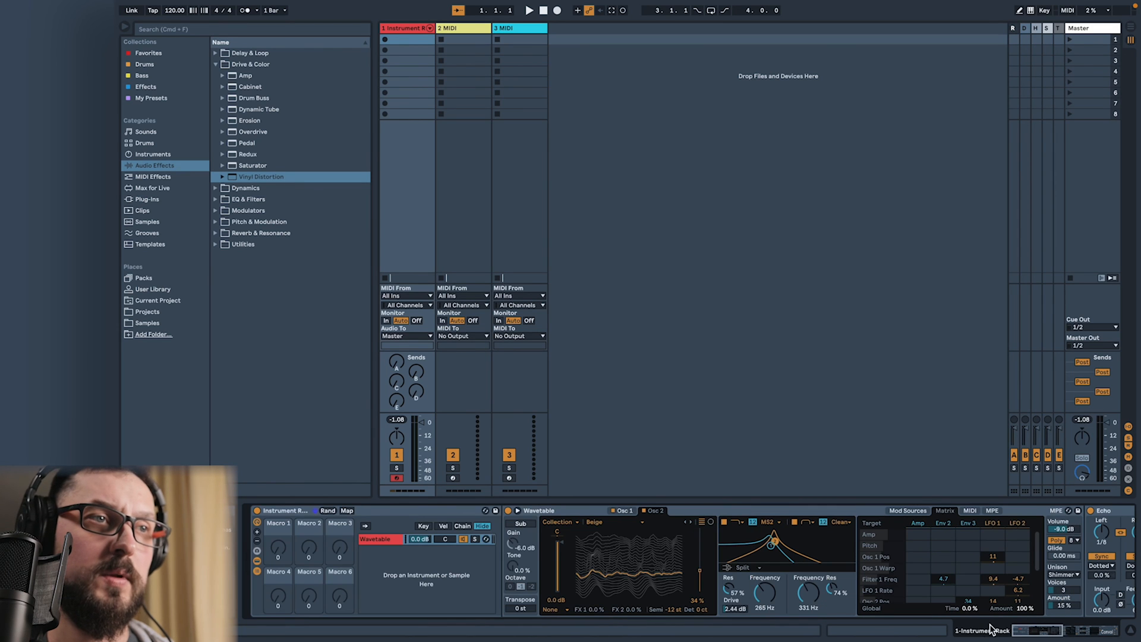
pyautogui.click(353, 511)
pyautogui.moveTo(1022, 636); pyautogui.dragTo(1051, 636)
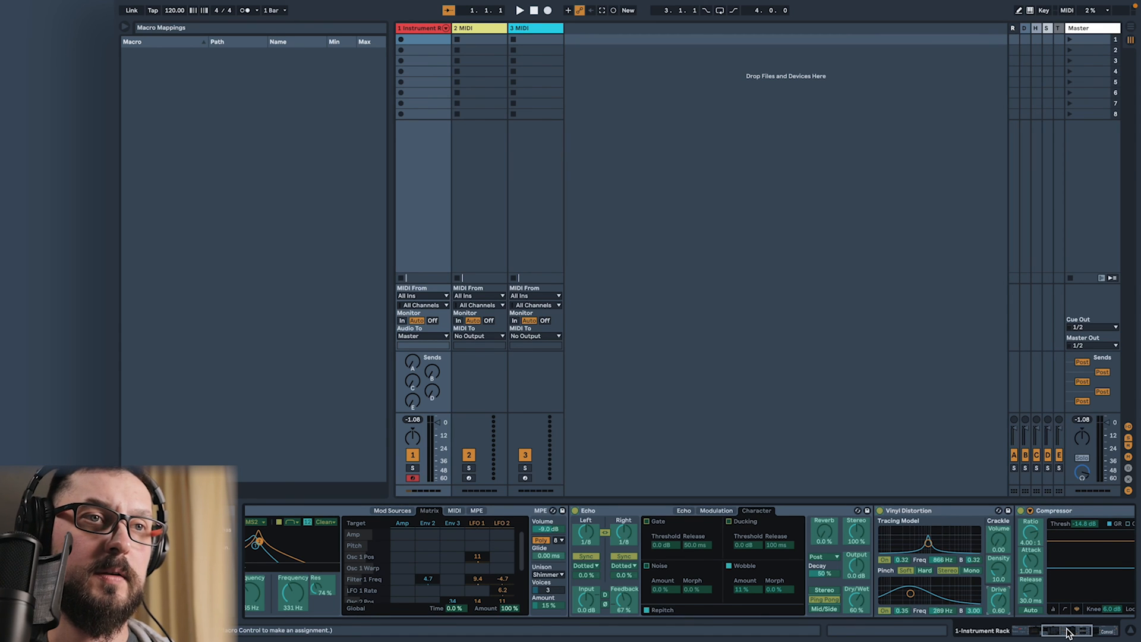
pyautogui.moveTo(1068, 633); pyautogui.dragTo(967, 623)
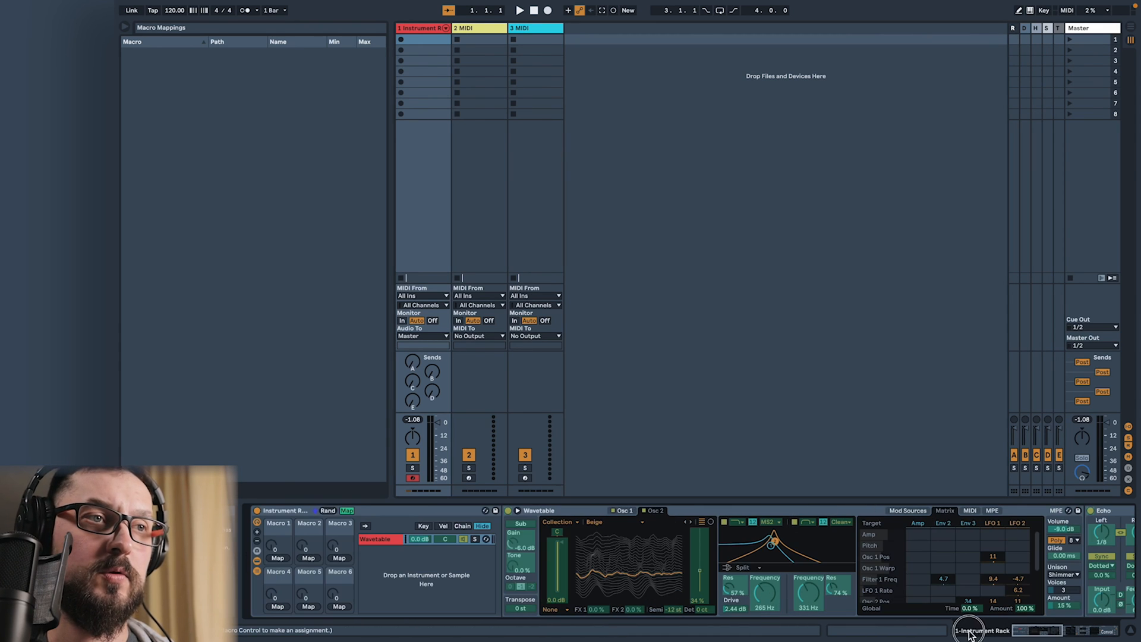
pyautogui.click(275, 558)
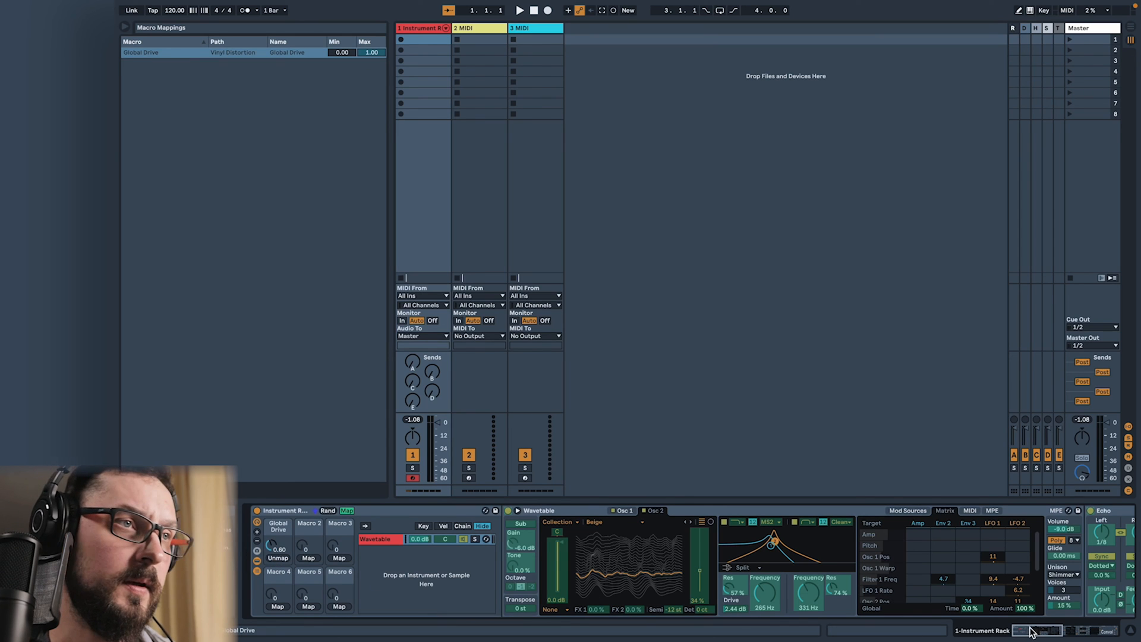
# Step: Map Echo's dry/wet control to Macro 2 of the Instrument Rack
pyautogui.moveTo(1029, 632); pyautogui.dragTo(1052, 634)
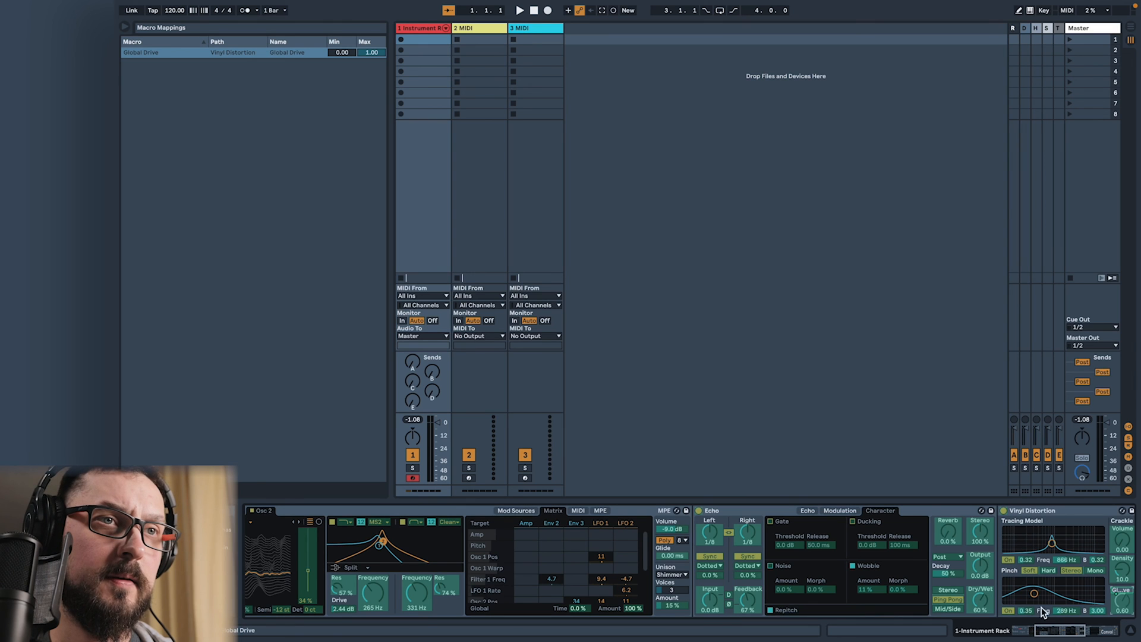
pyautogui.moveTo(1047, 630); pyautogui.dragTo(1010, 630)
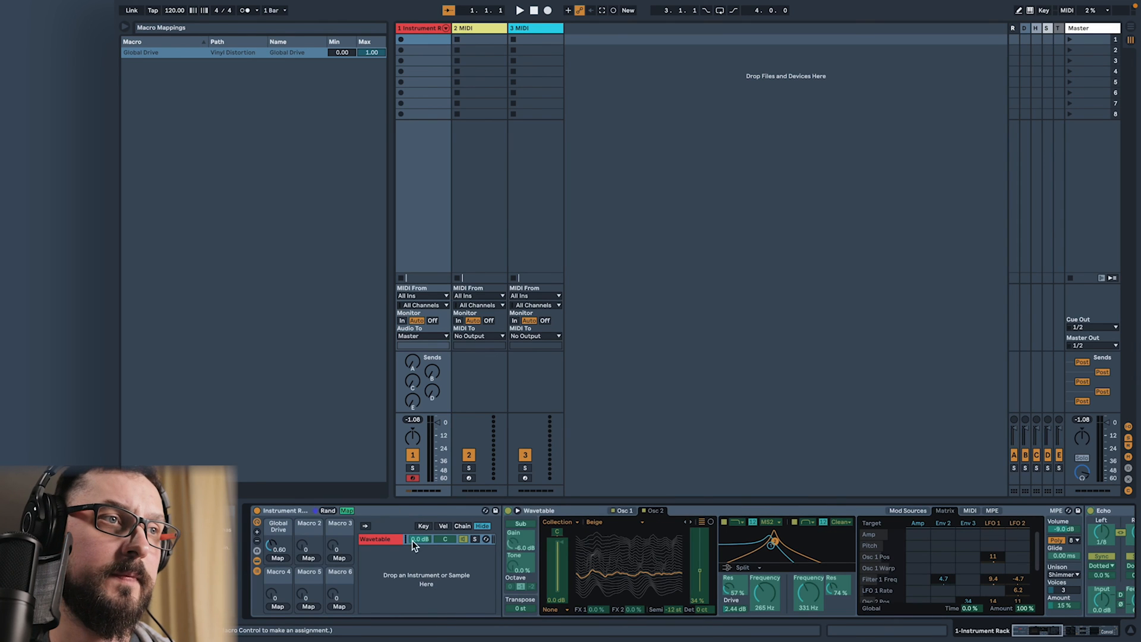
pyautogui.click(323, 556)
# Step: Map Convolution Reverb's dry/wet control to Macro 3 of the Instrument Rack
pyautogui.moveTo(1057, 633); pyautogui.dragTo(1113, 638)
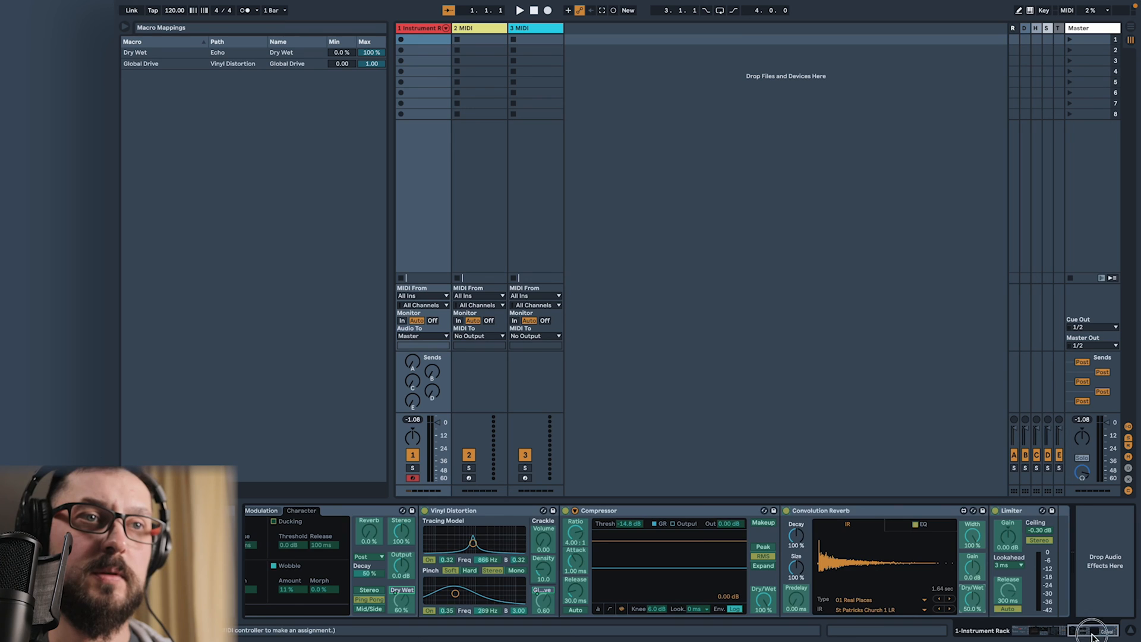
pyautogui.moveTo(1065, 624); pyautogui.dragTo(1010, 630)
pyautogui.click(338, 557)
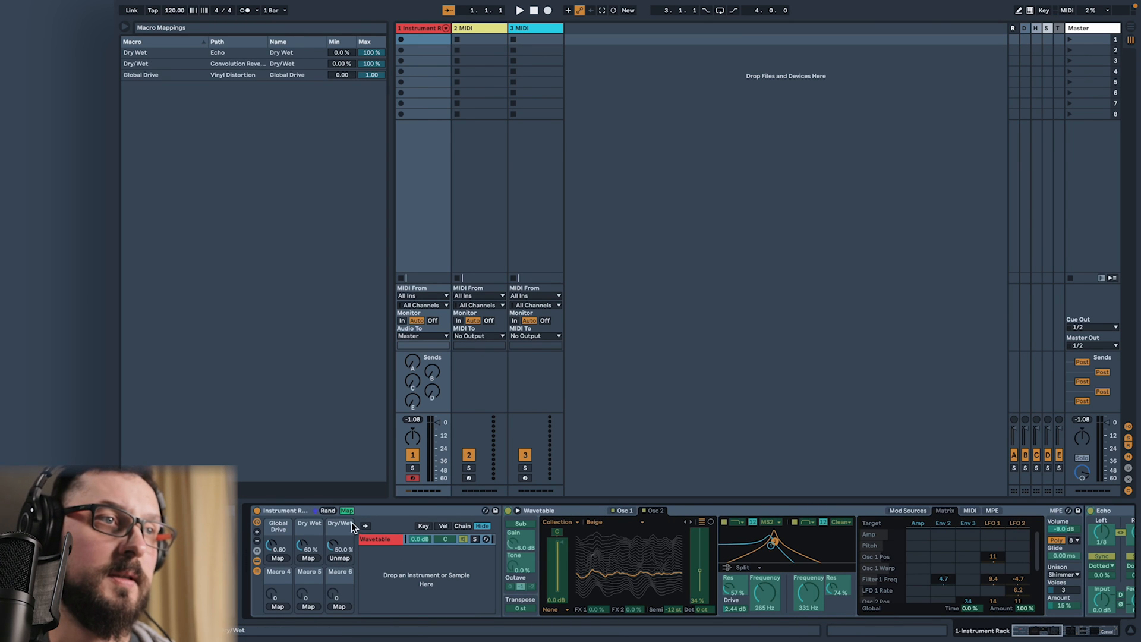
# Step: Leave the macro mapping mode and set the reverb's dry/wet macro to 70.1 %
pyautogui.click(346, 511)
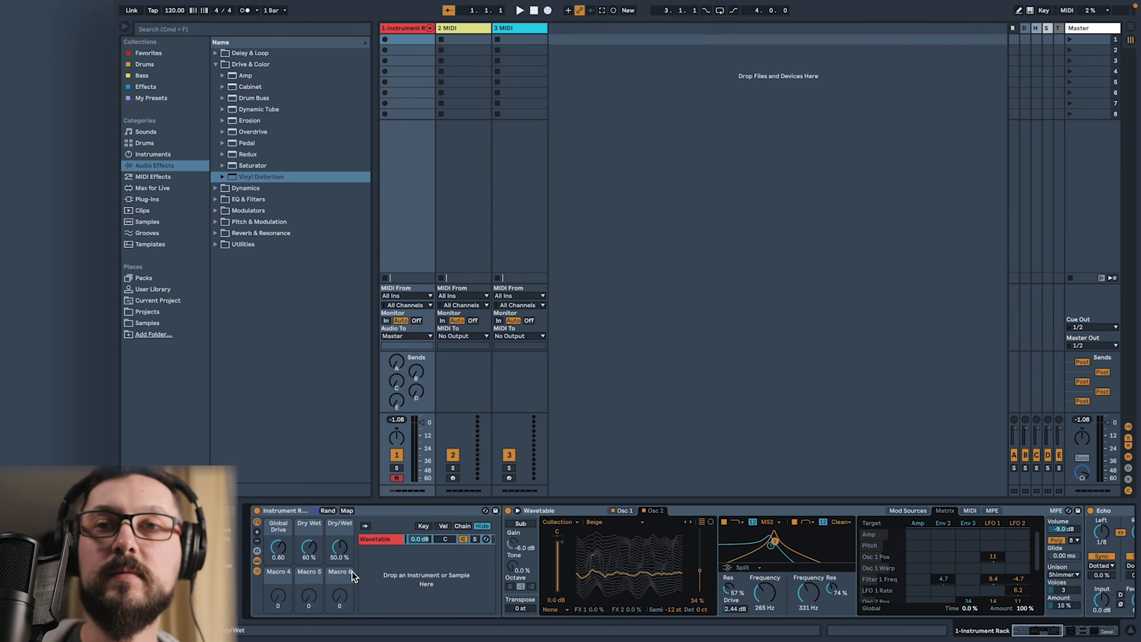
pyautogui.click(340, 549)
pyautogui.moveTo(340, 549); pyautogui.dragTo(340, 524)
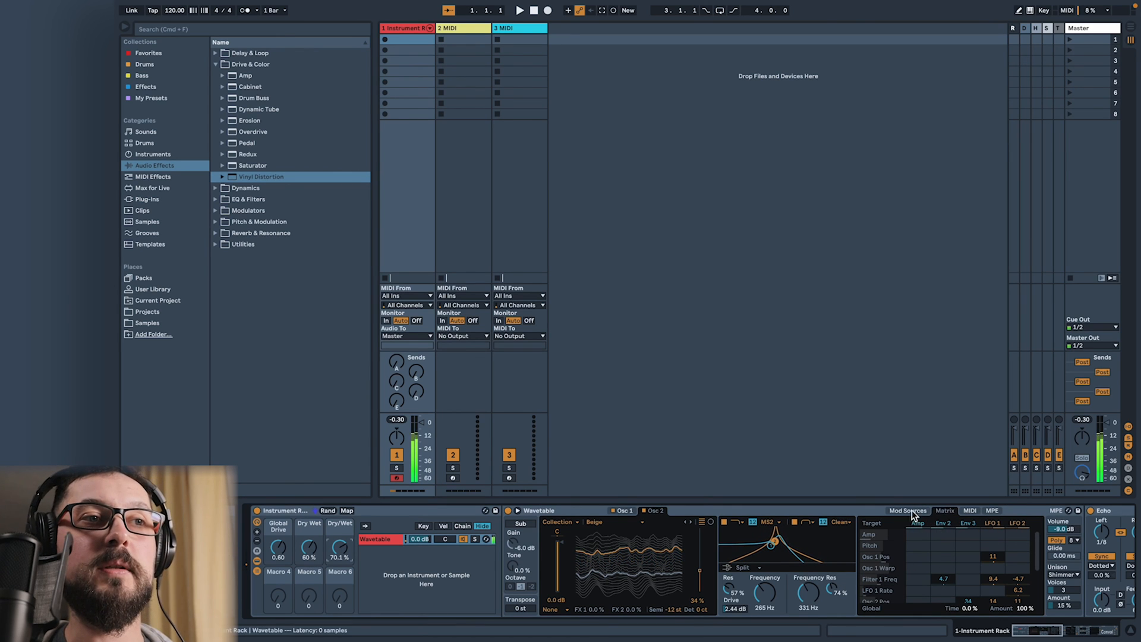
# Step: Show Wavetable's expanded modulation view and turn off retriggering for LFO 1 and LFO 2
pyautogui.click(518, 510)
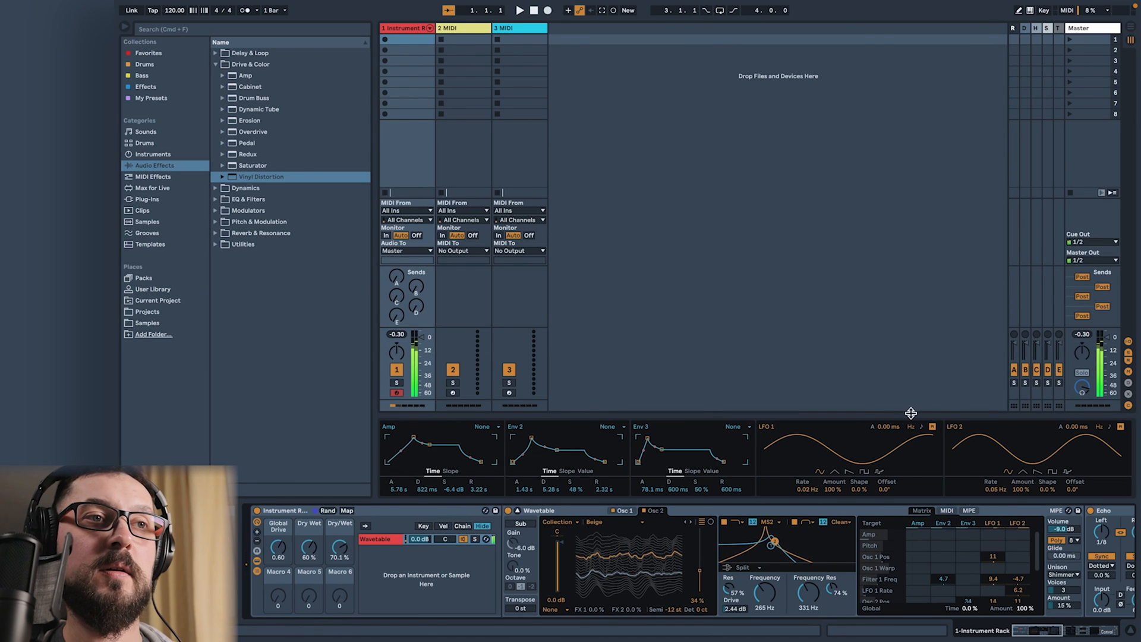
pyautogui.click(932, 426)
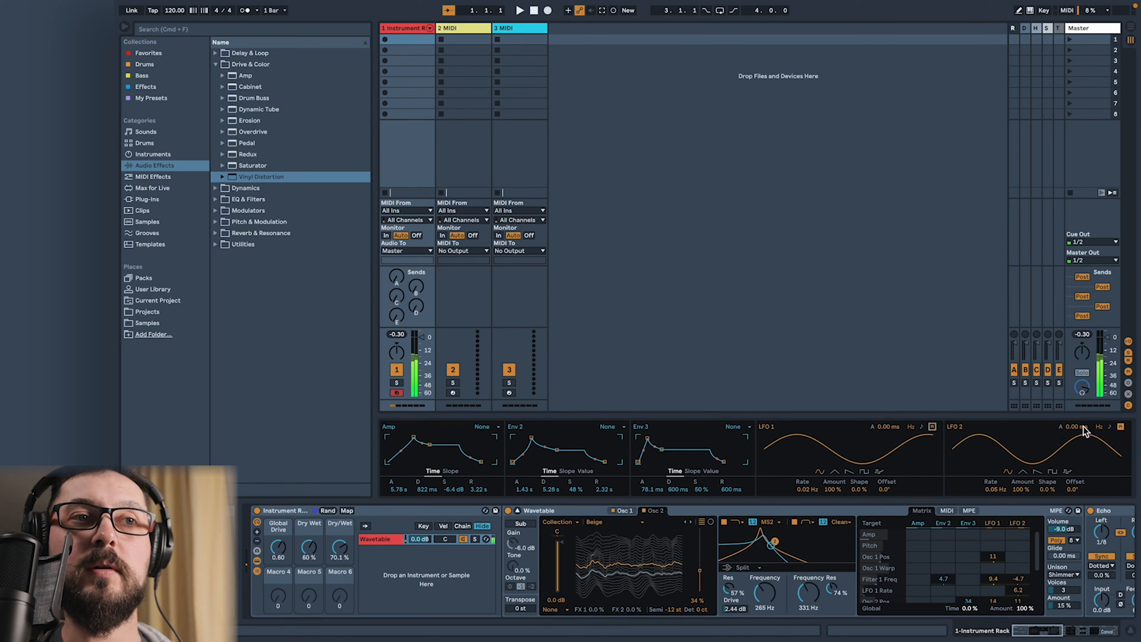
pyautogui.click(1121, 427)
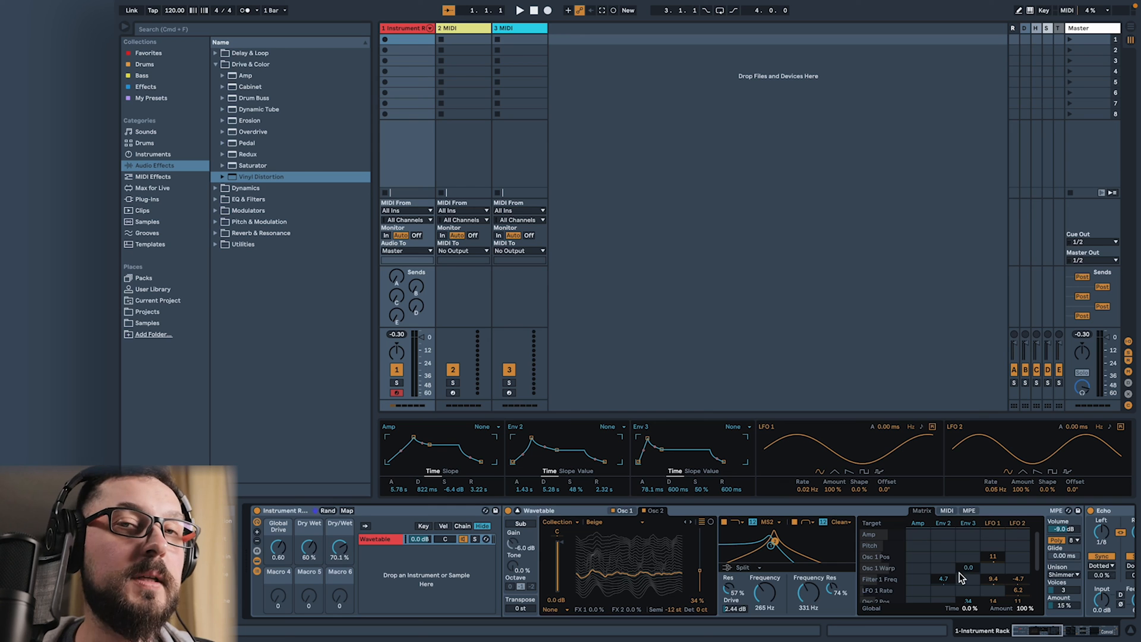
pyautogui.moveTo(1052, 631); pyautogui.dragTo(1110, 631)
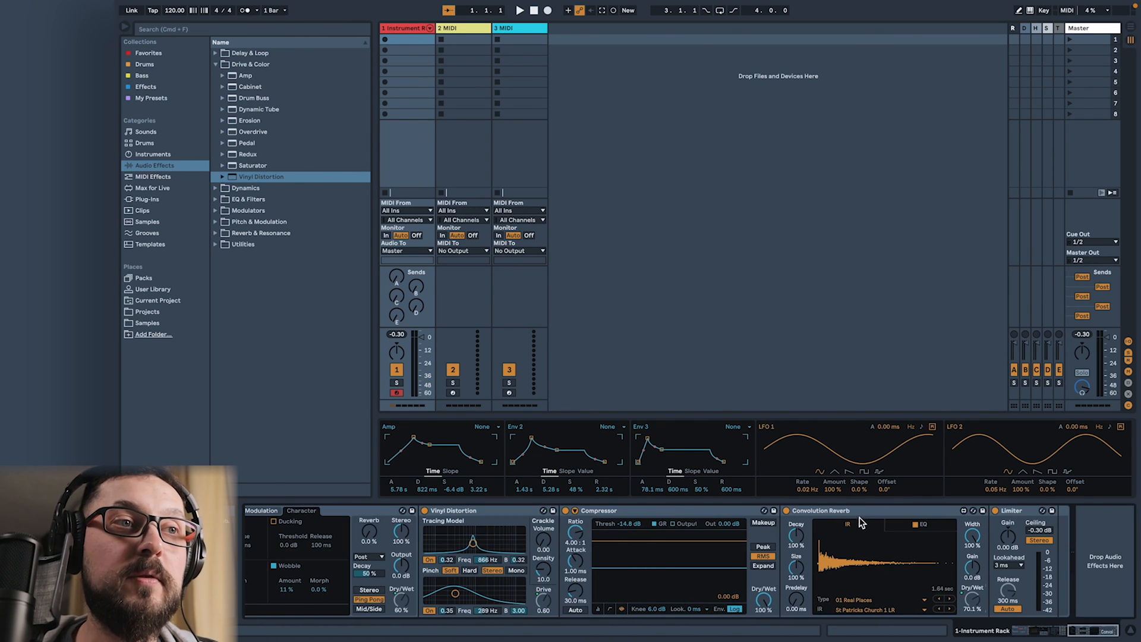
pyautogui.moveTo(1091, 636); pyautogui.dragTo(1092, 633)
pyautogui.moveTo(1089, 630); pyautogui.dragTo(1085, 631)
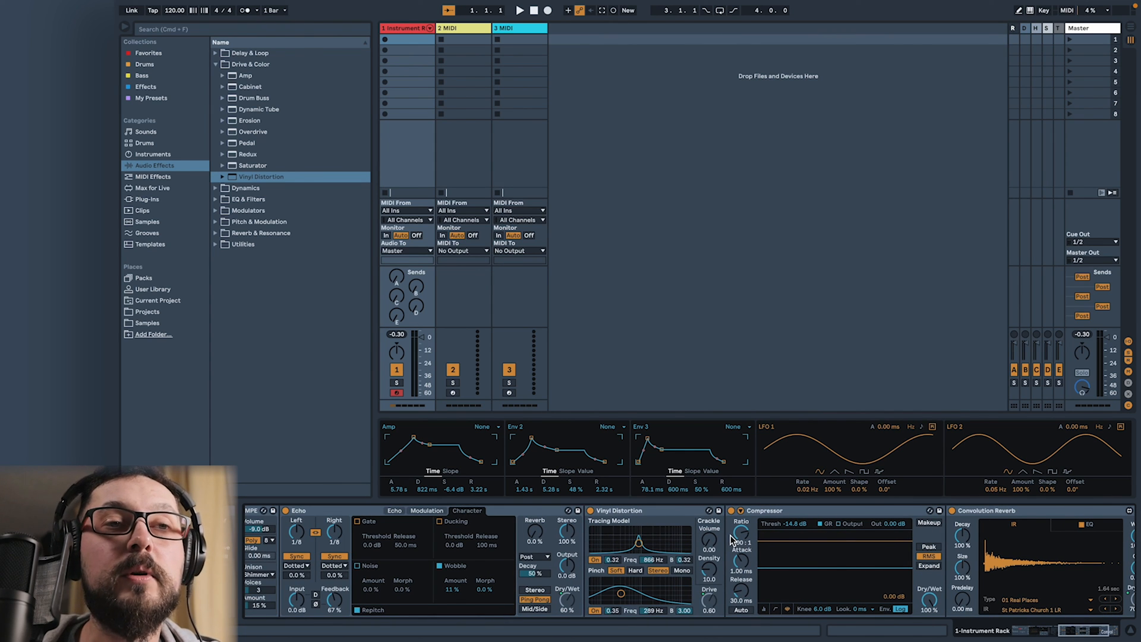
pyautogui.moveTo(1076, 631); pyautogui.dragTo(988, 638)
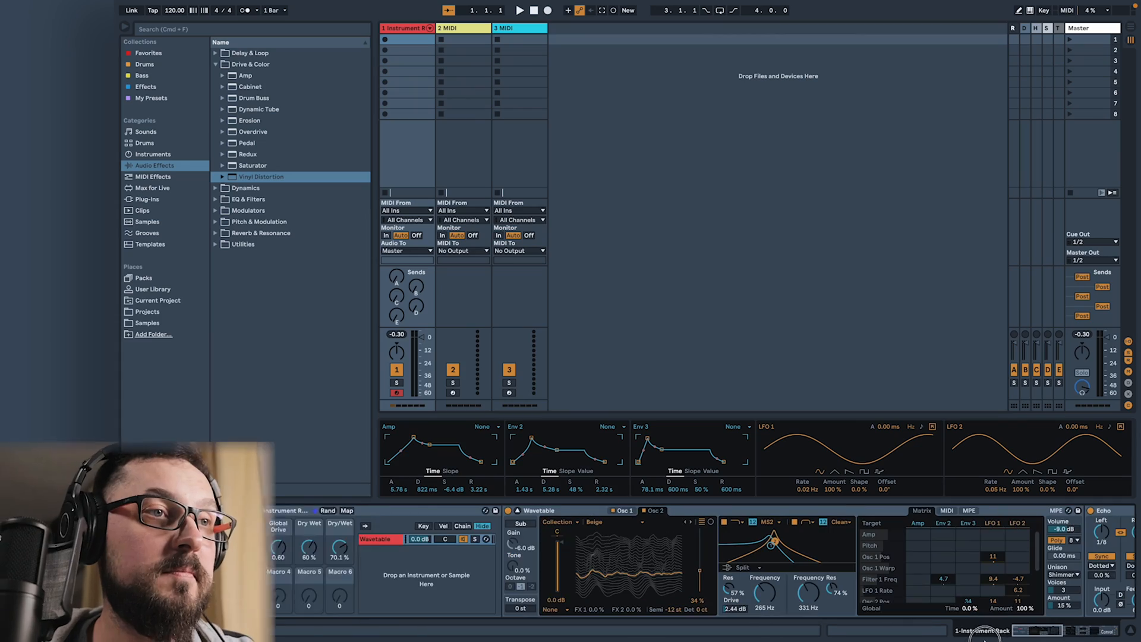